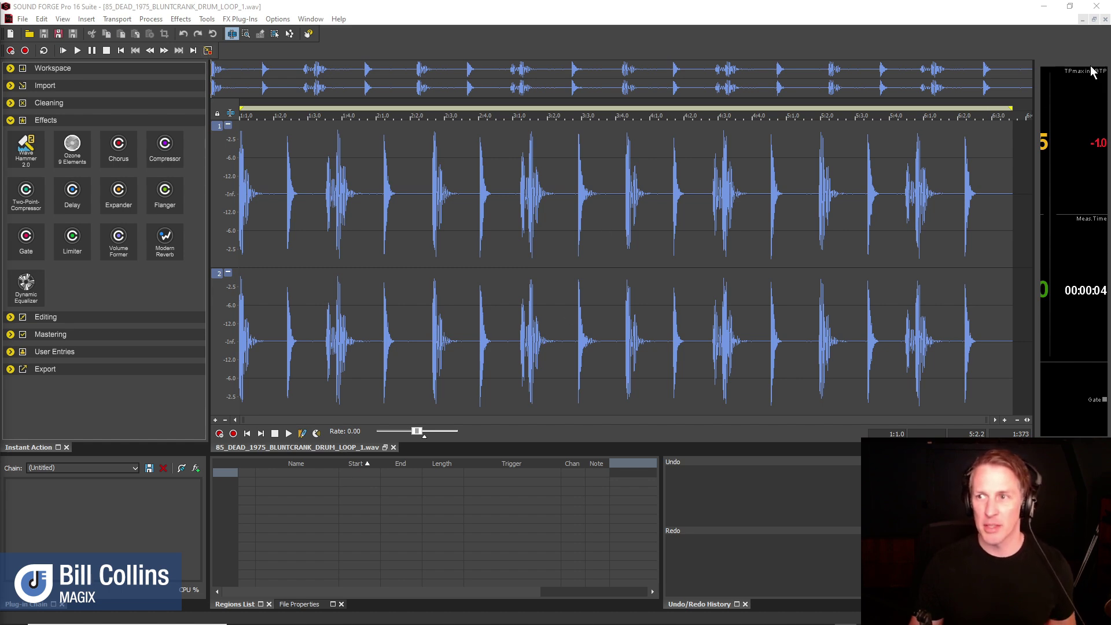
# From the desktop, start a SOUND FORGE Pro 16.1 Suite conversion of the file IMSTA online.wav.
pyautogui.click(1044, 7)
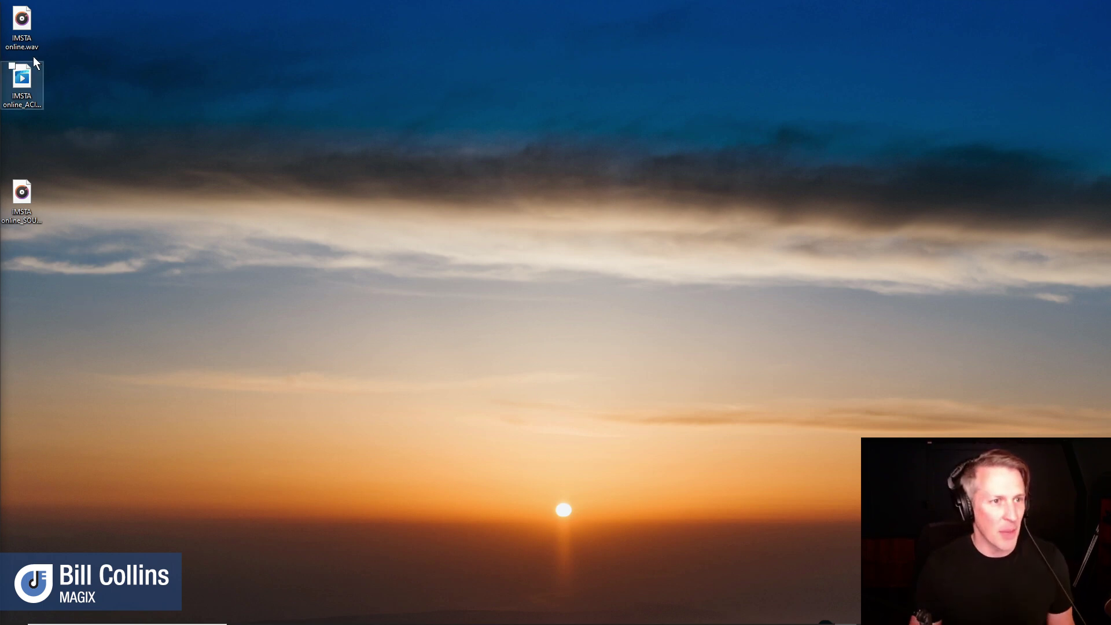
pyautogui.rightClick(22, 22)
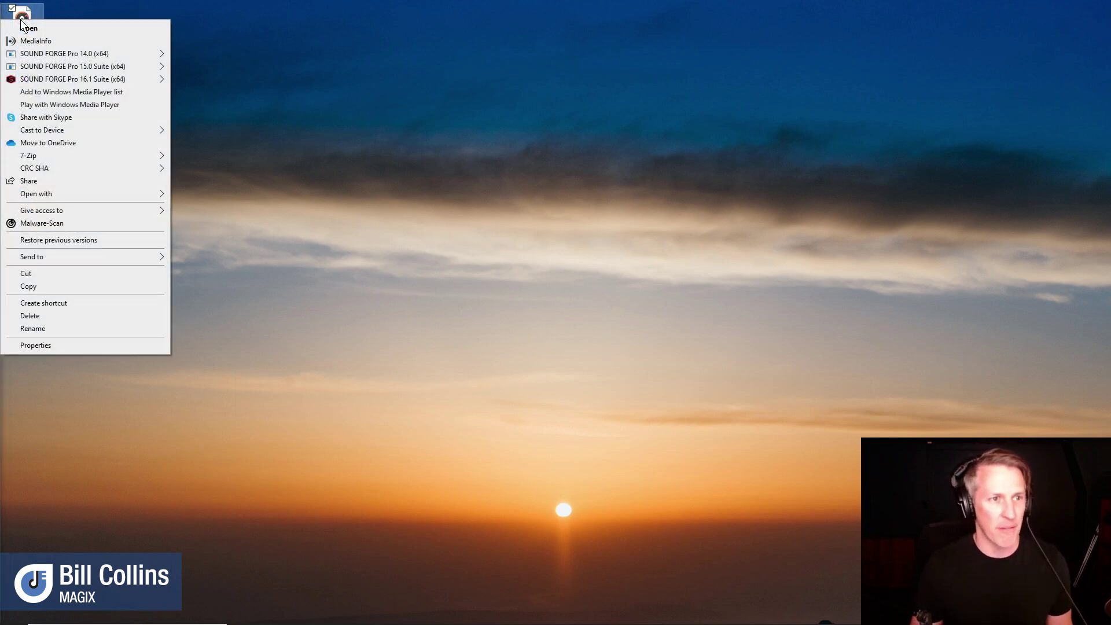
pyautogui.moveTo(61, 84)
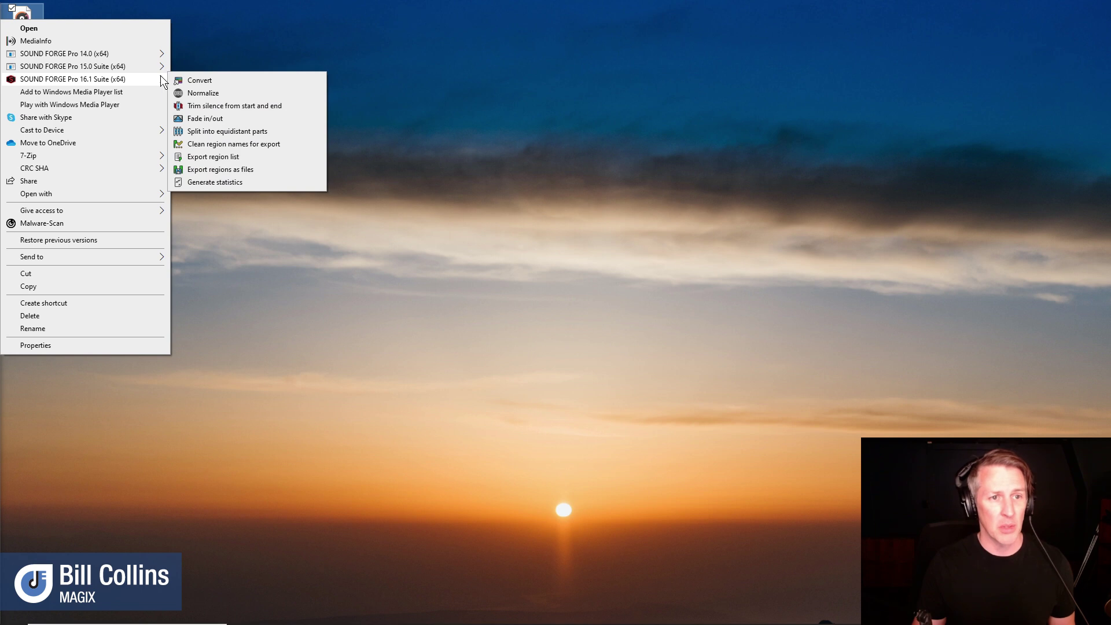
pyautogui.click(185, 79)
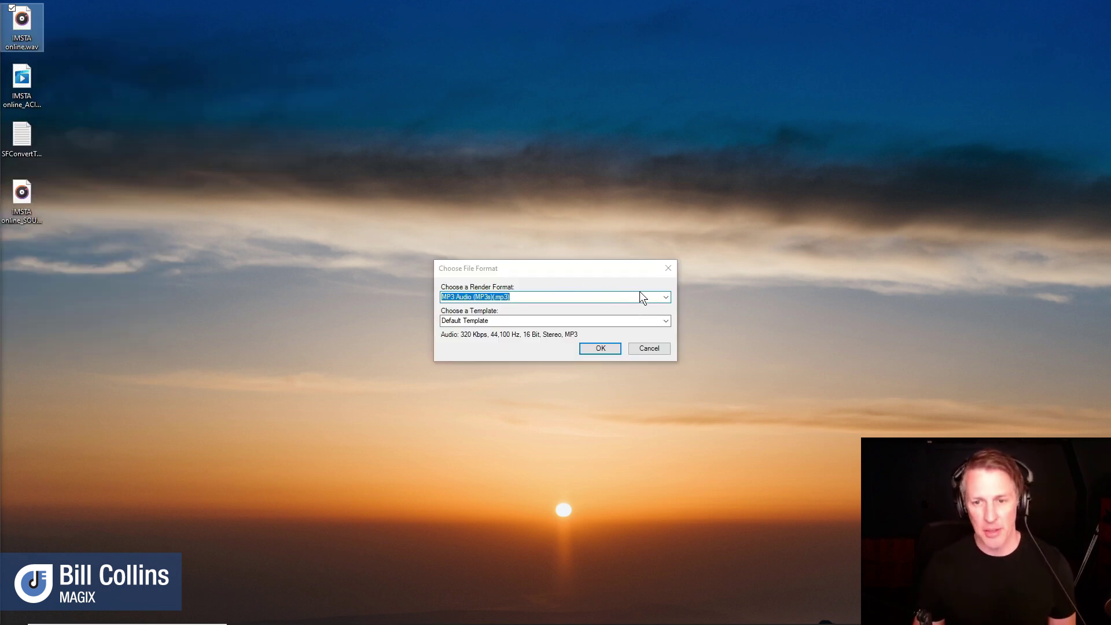
# Convert the file to MP3 Audio using the Default Template and dismiss the completion message.
pyautogui.click(666, 299)
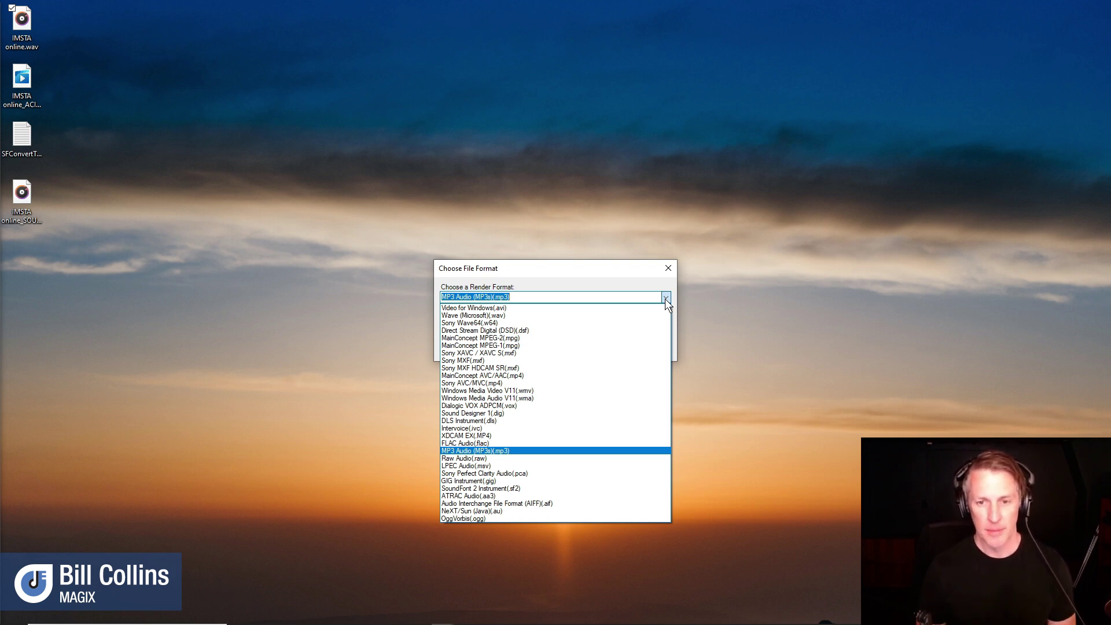
pyautogui.click(540, 450)
pyautogui.click(623, 321)
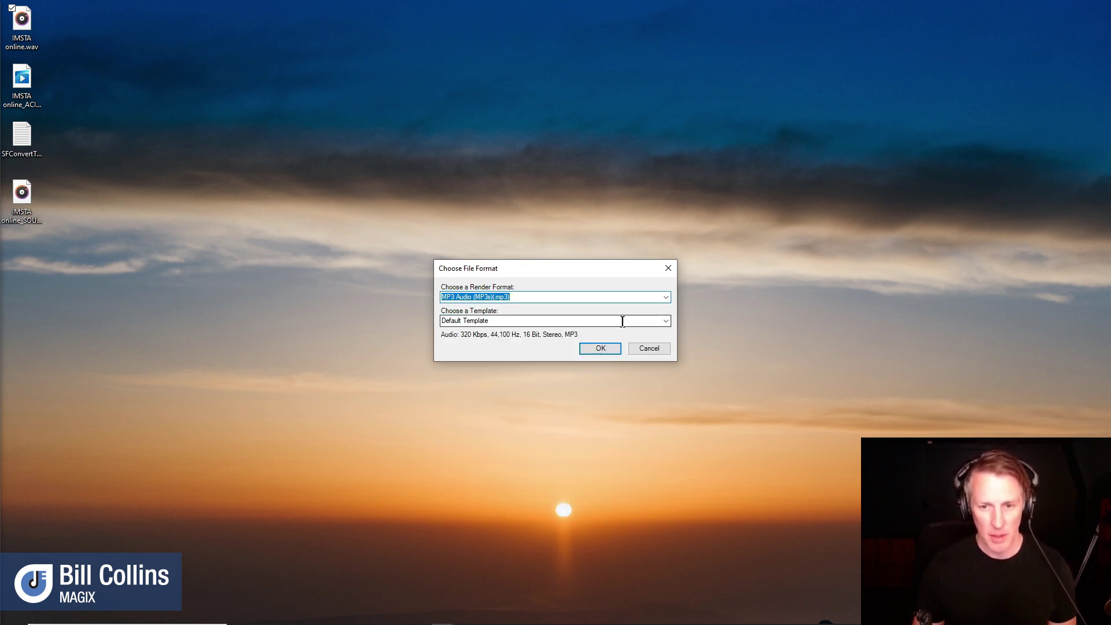
pyautogui.click(665, 321)
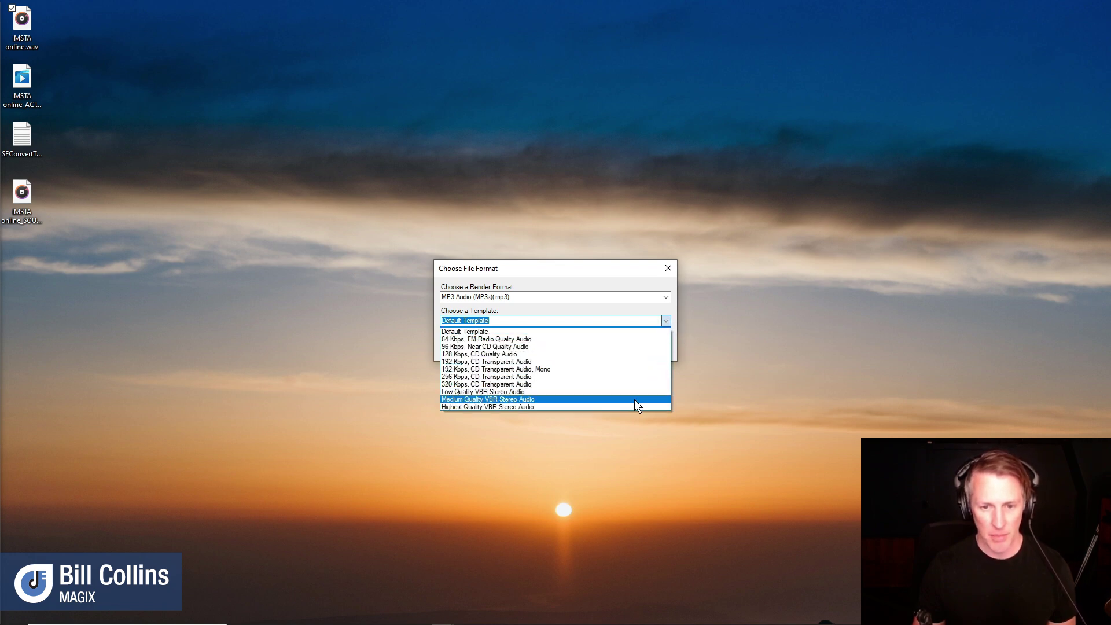
pyautogui.click(605, 272)
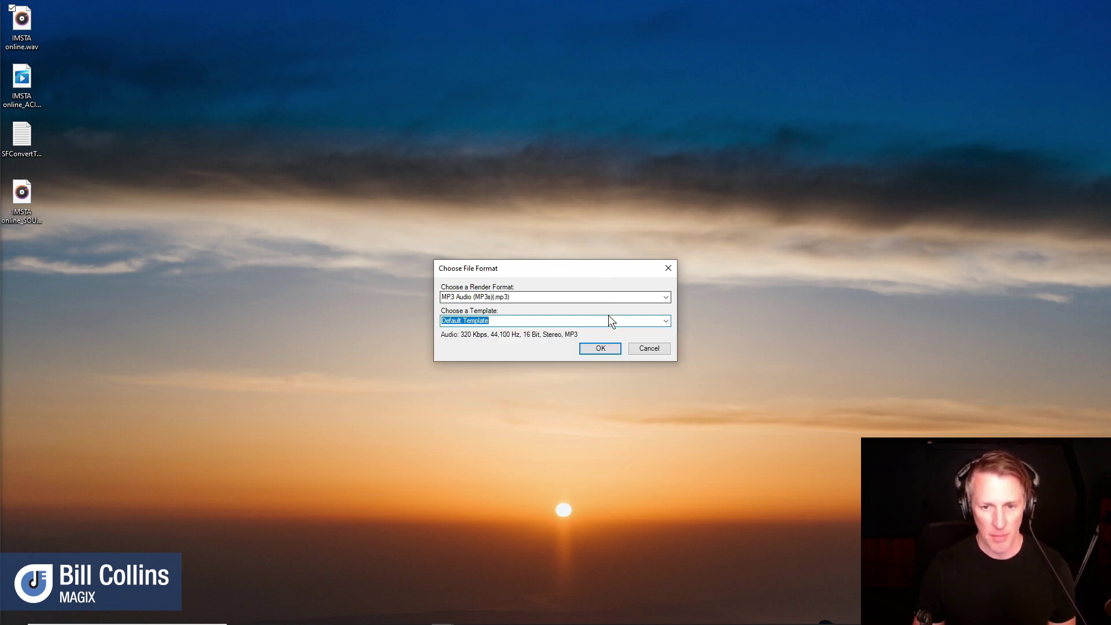
pyautogui.click(609, 347)
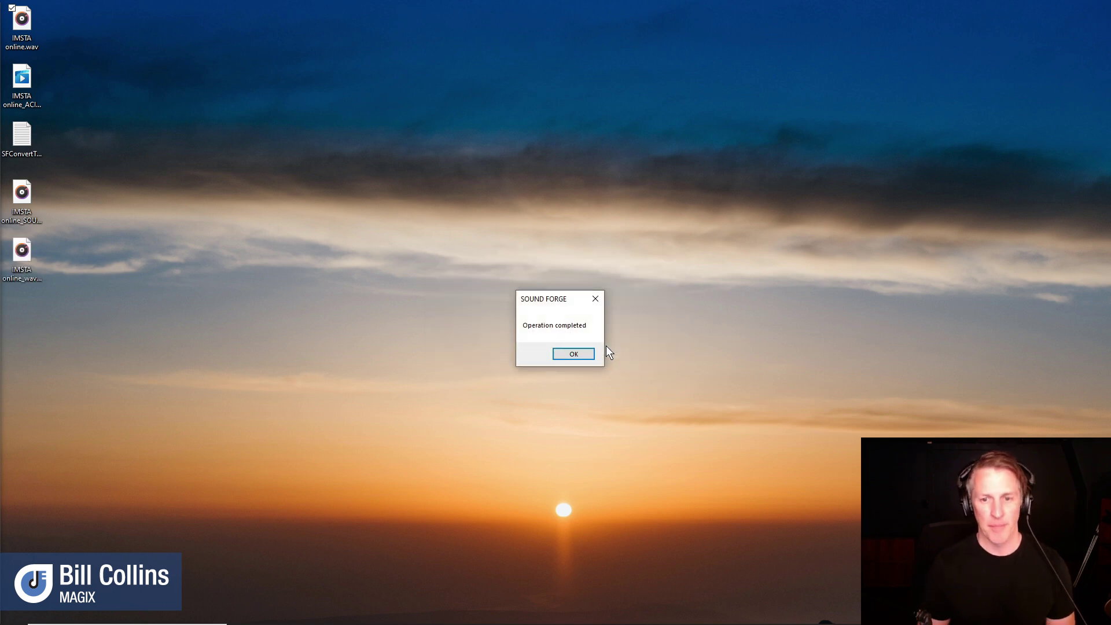
pyautogui.click(563, 355)
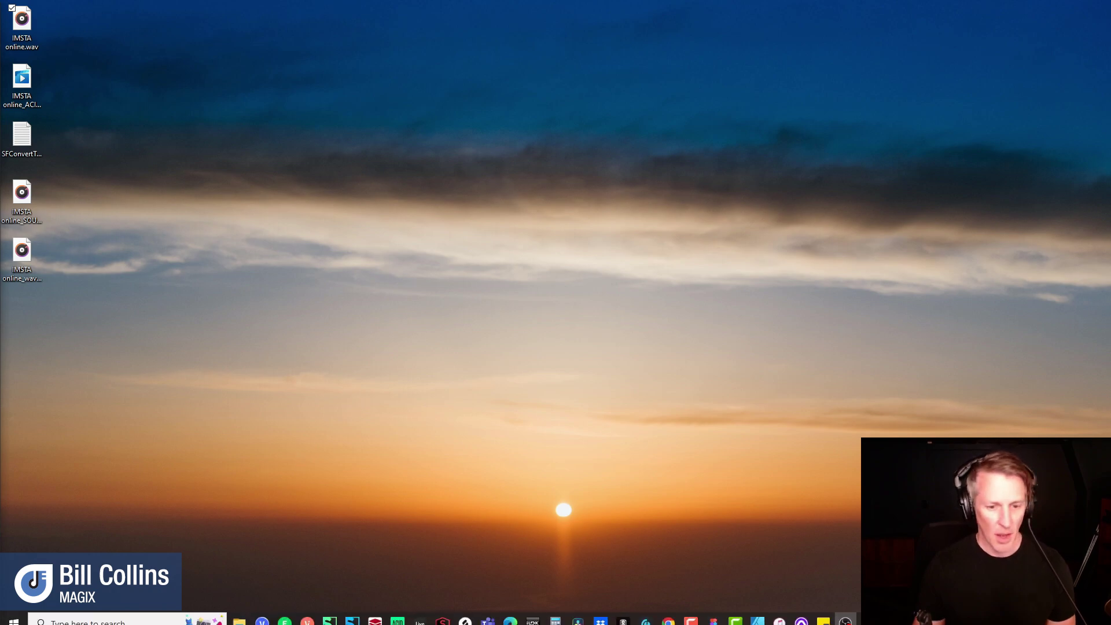
# Switch back to SOUND FORGE Pro, narrow the Instant Action area slightly, and load the Default Layout window arrangement.
pyautogui.click(443, 614)
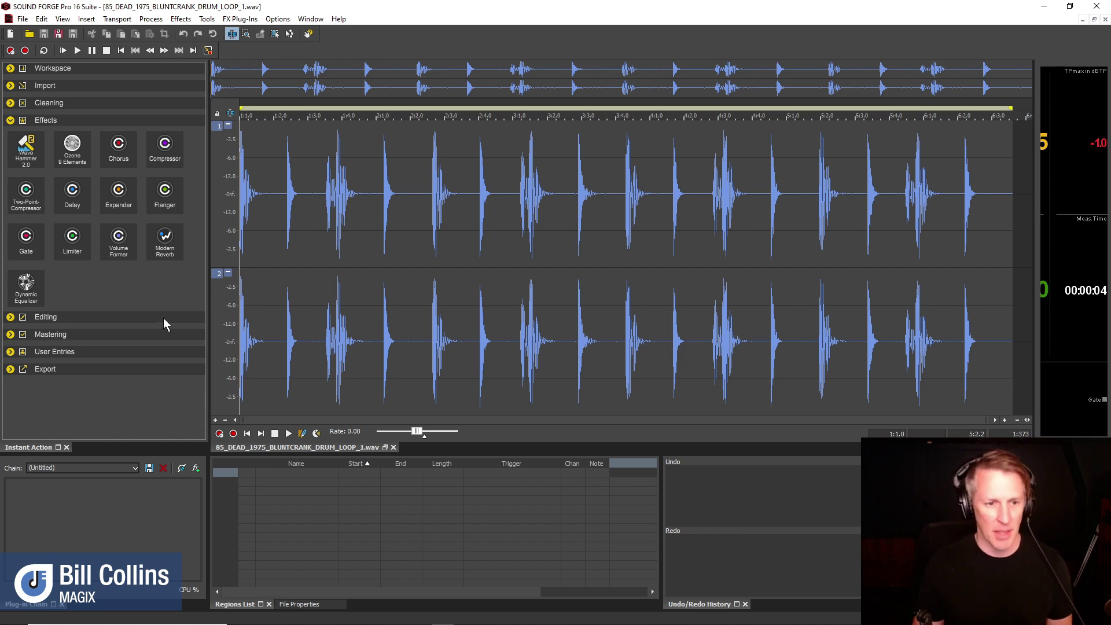
pyautogui.moveTo(209, 324)
pyautogui.mouseDown()
pyautogui.moveTo(219, 336)
pyautogui.moveTo(322, 339)
pyautogui.moveTo(195, 333)
pyautogui.mouseUp()
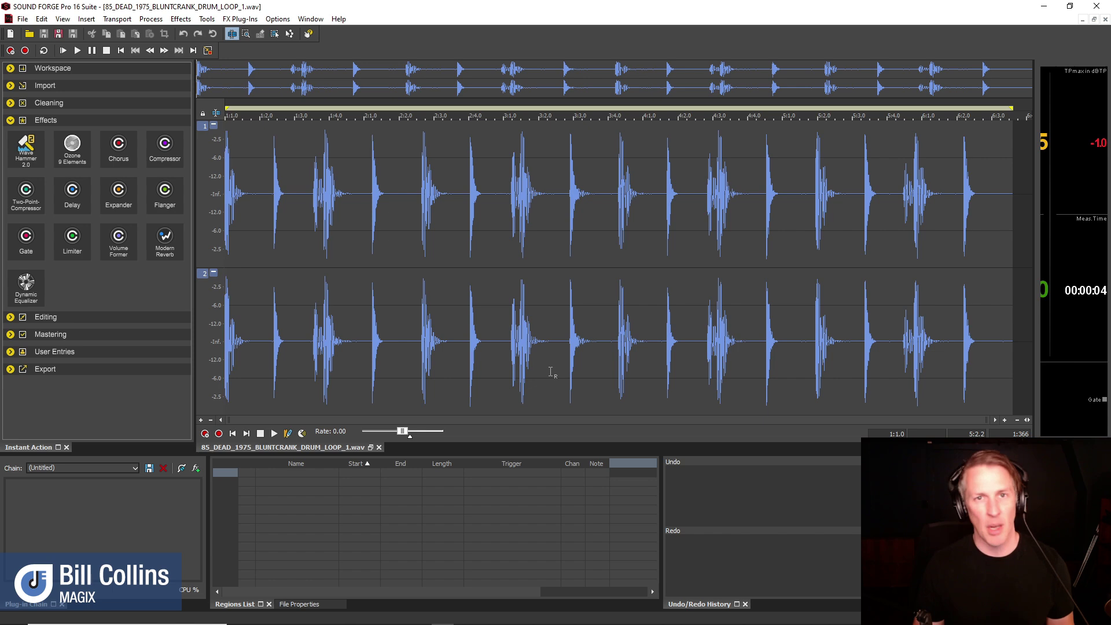
pyautogui.click(64, 19)
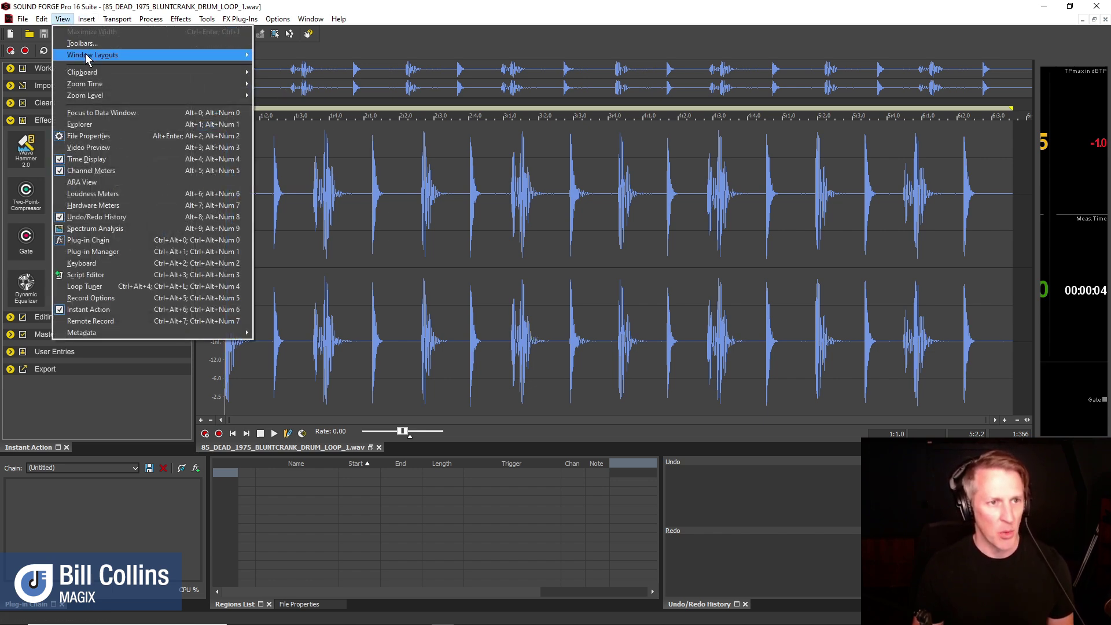
pyautogui.moveTo(172, 60)
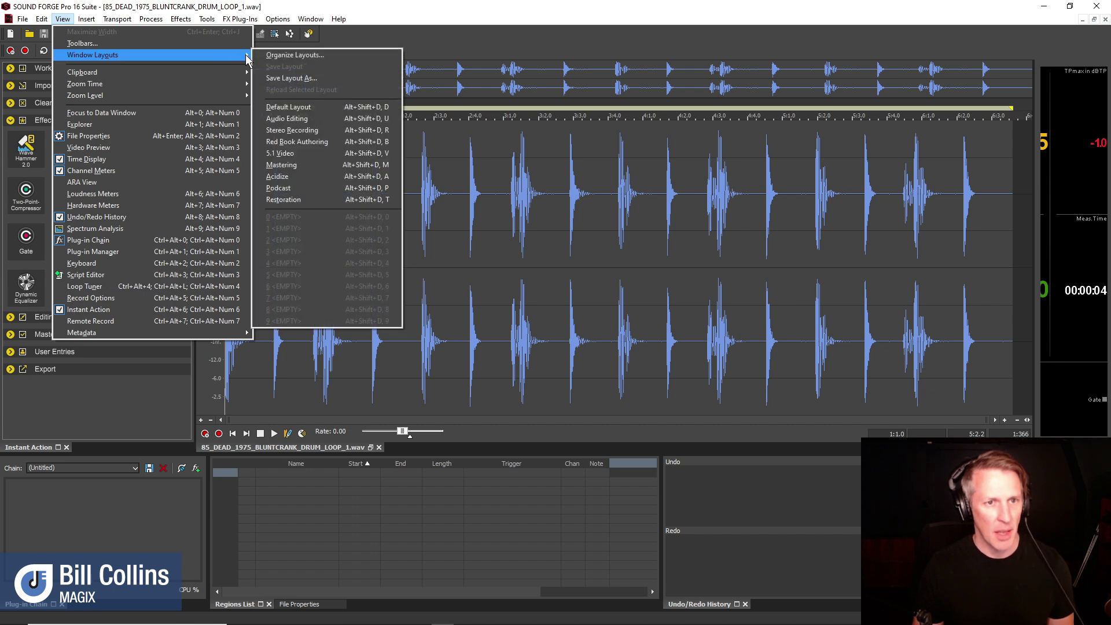
pyautogui.click(289, 108)
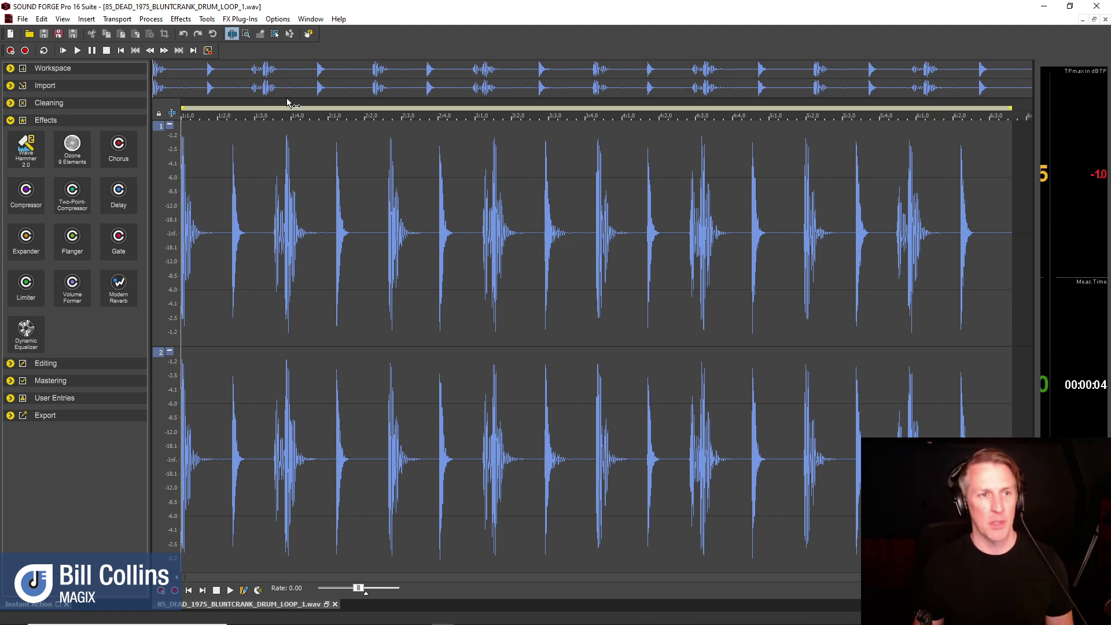
# Load the Mastering window layout and widen the Channel Meters area to reveal the loudness graph beside the waveform.
pyautogui.click(65, 19)
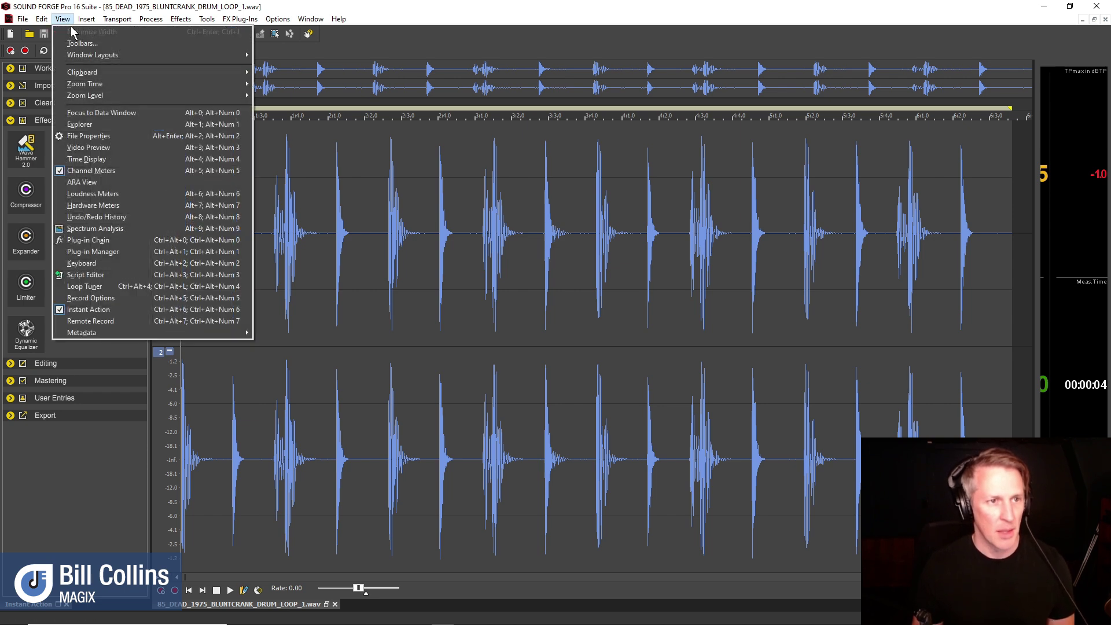
pyautogui.moveTo(197, 57)
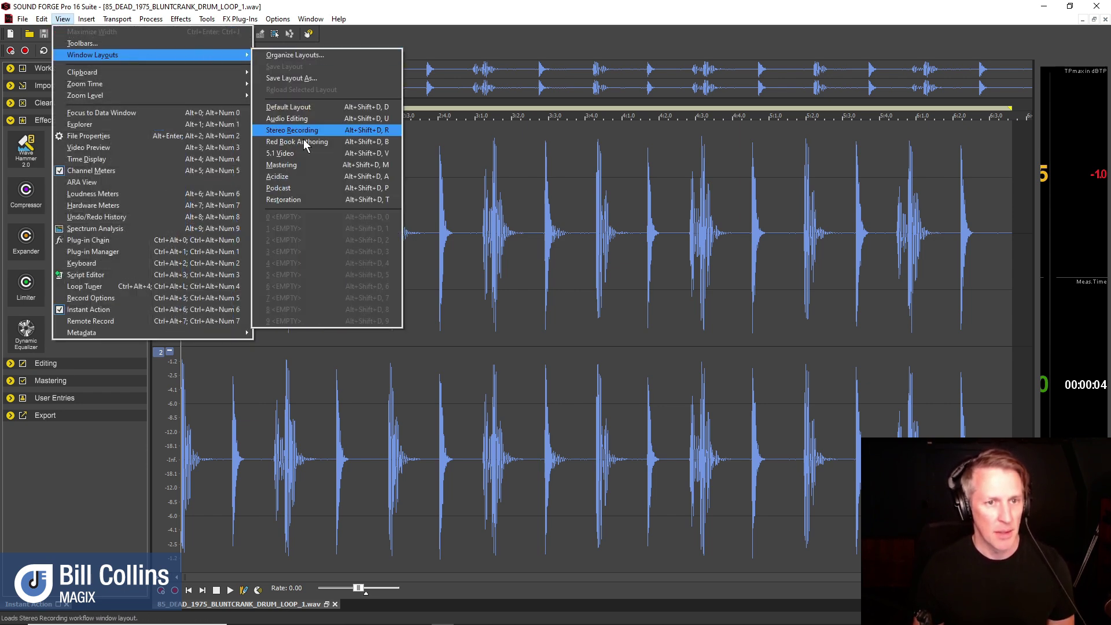
pyautogui.click(311, 165)
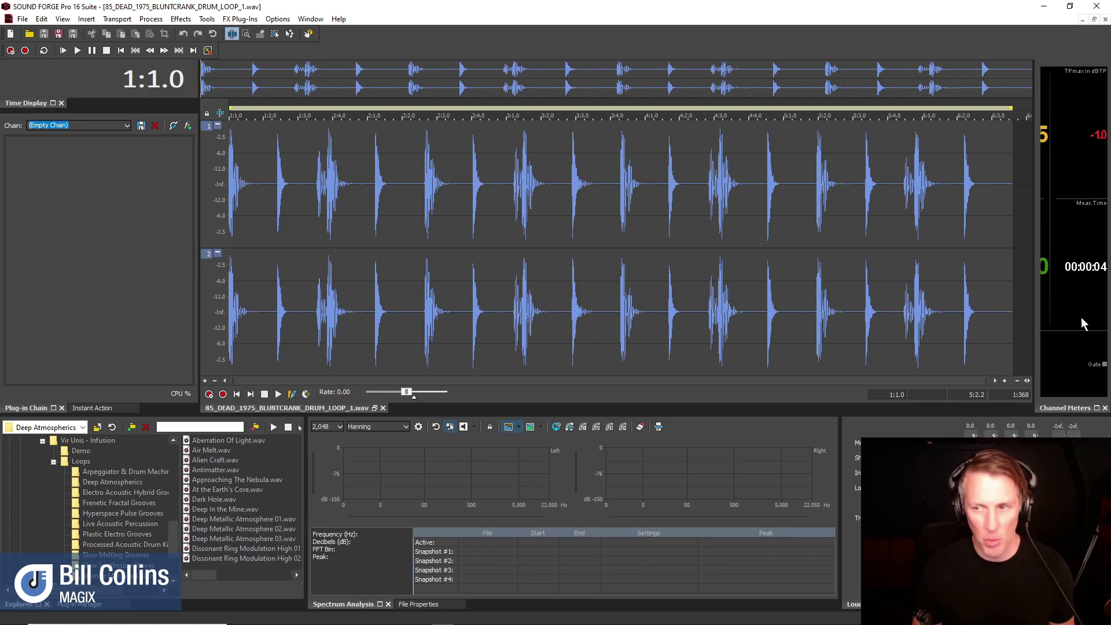
pyautogui.moveTo(1035, 298); pyautogui.dragTo(815, 301)
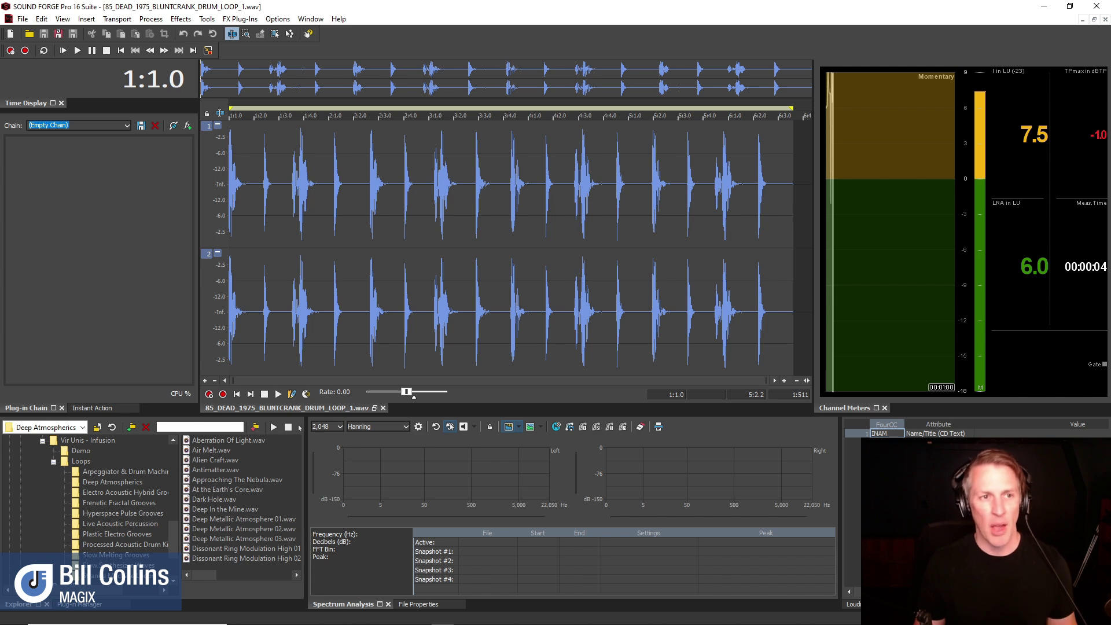
pyautogui.click(21, 20)
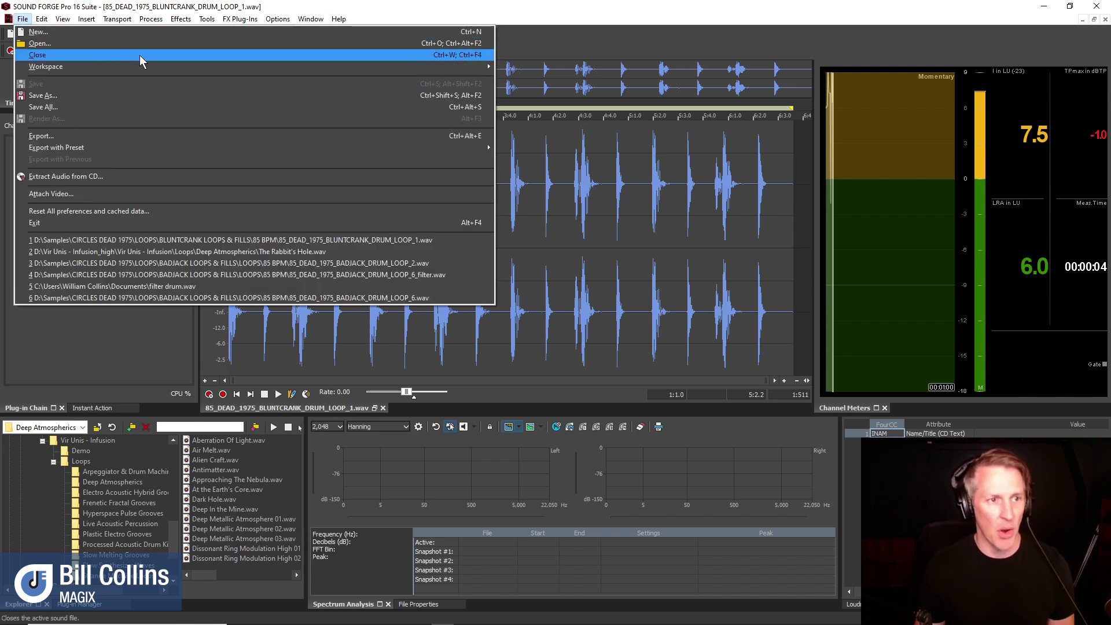
pyautogui.moveTo(62, 21)
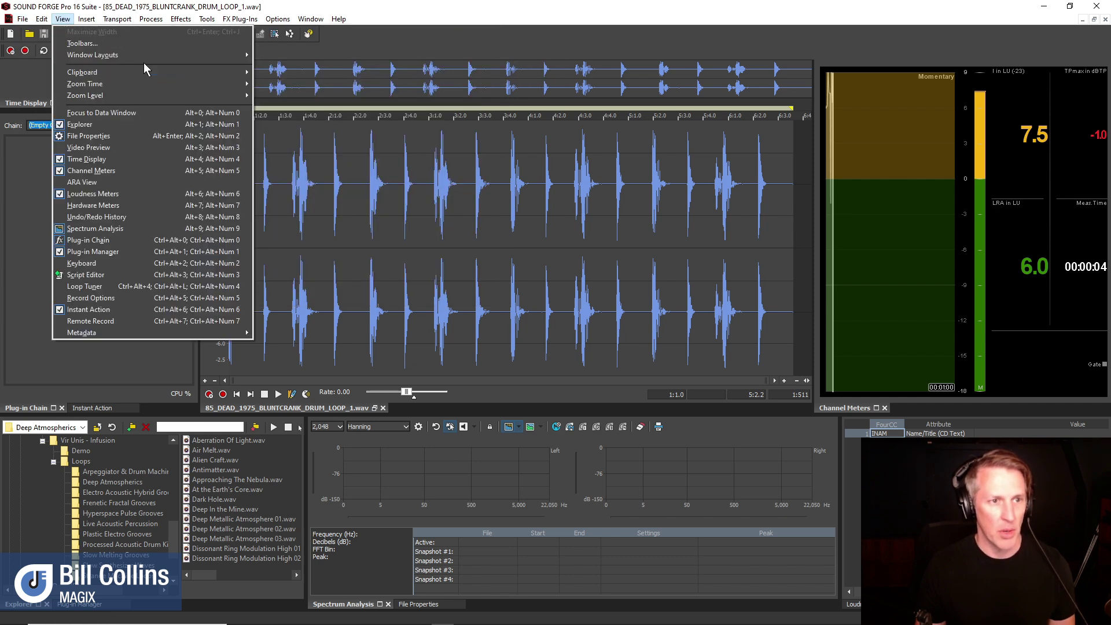
pyautogui.moveTo(143, 55)
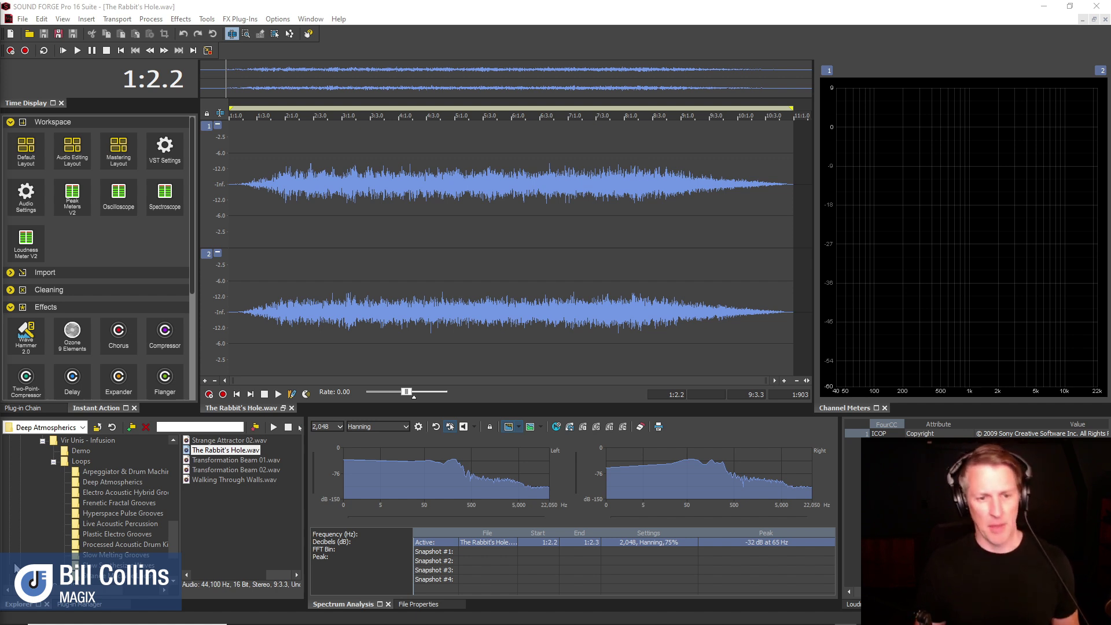
# Play The Rabbit's Hole.wav to watch its live spectrum in the Channel Meters, and stop playback.
pyautogui.click(276, 395)
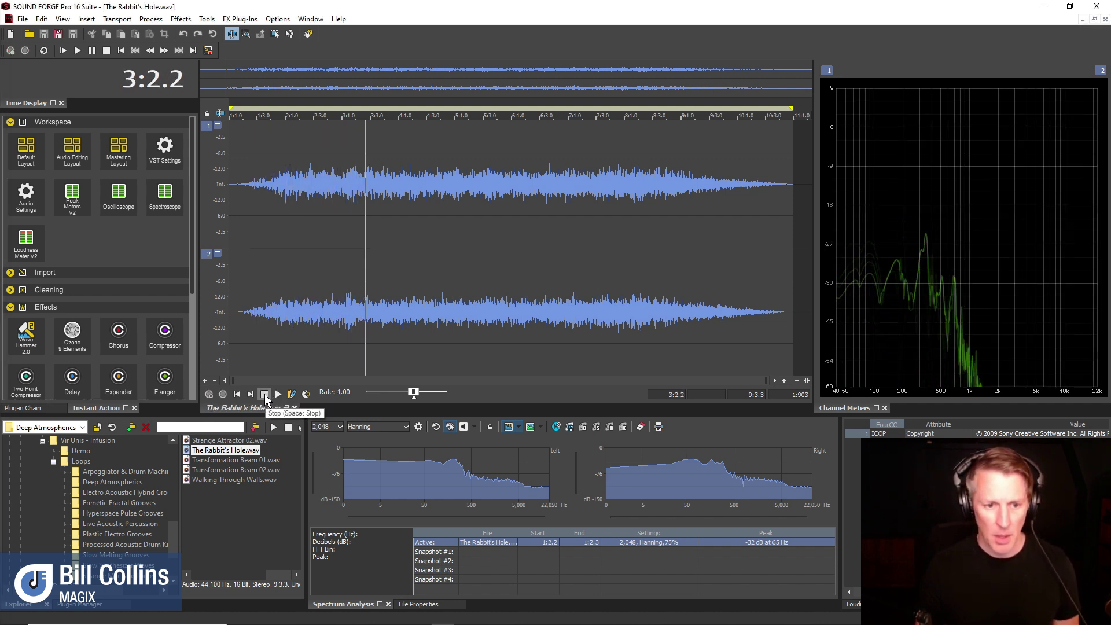
pyautogui.click(264, 395)
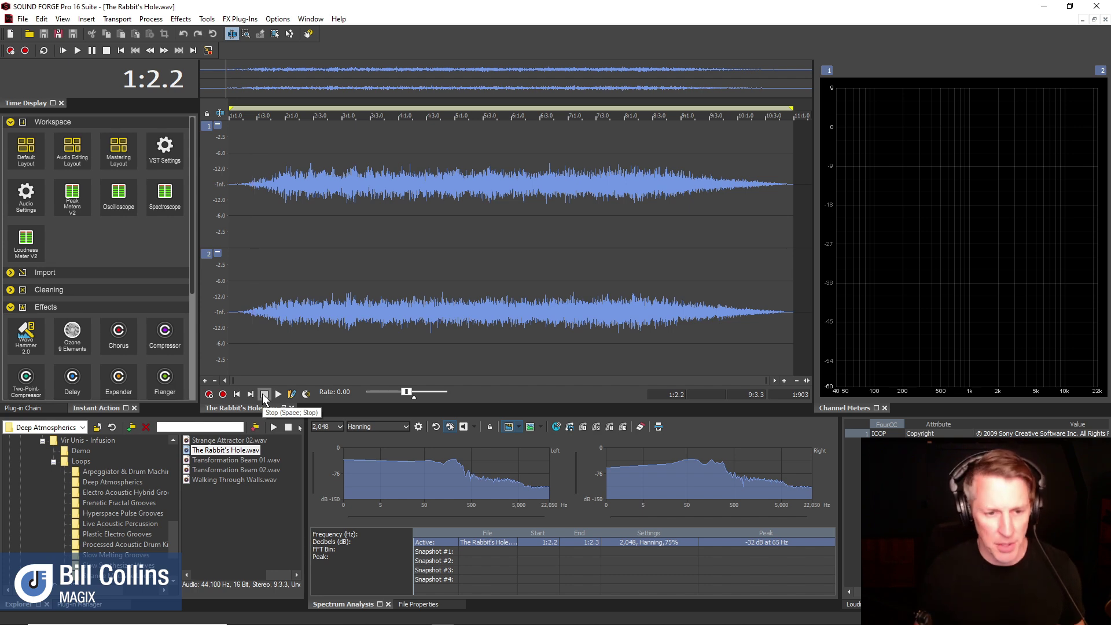
# Copy the entire waveform of The Rabbit's Hole.wav and create two new sound files from the copied audio.
pyautogui.doubleClick(281, 351)
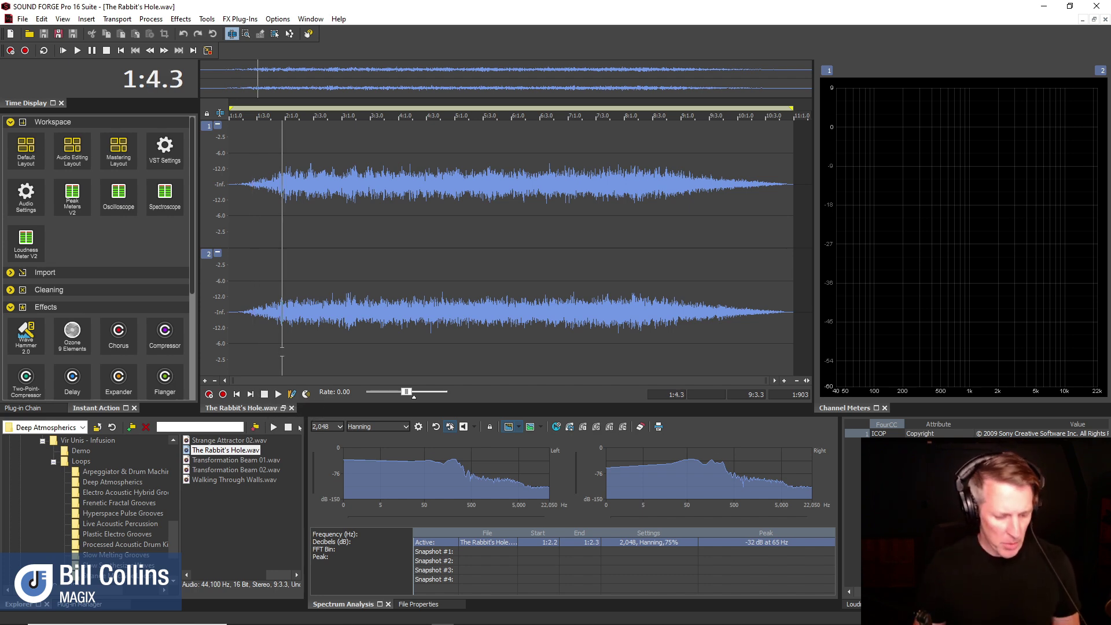
pyautogui.hotkey('ctrl', 'c')
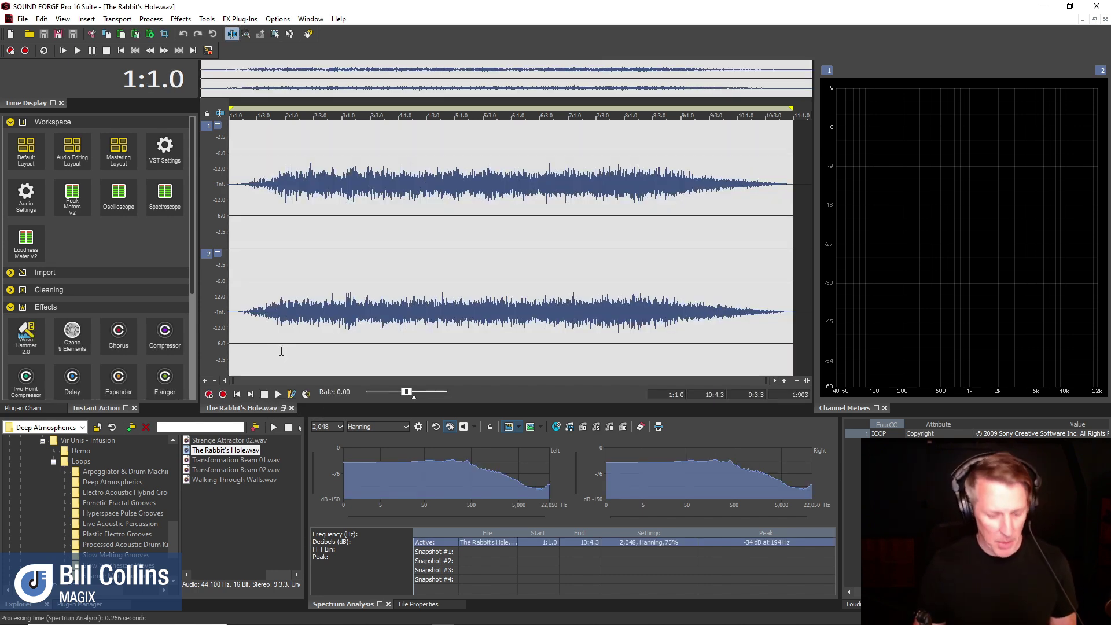
pyautogui.hotkey('ctrl', 'e')
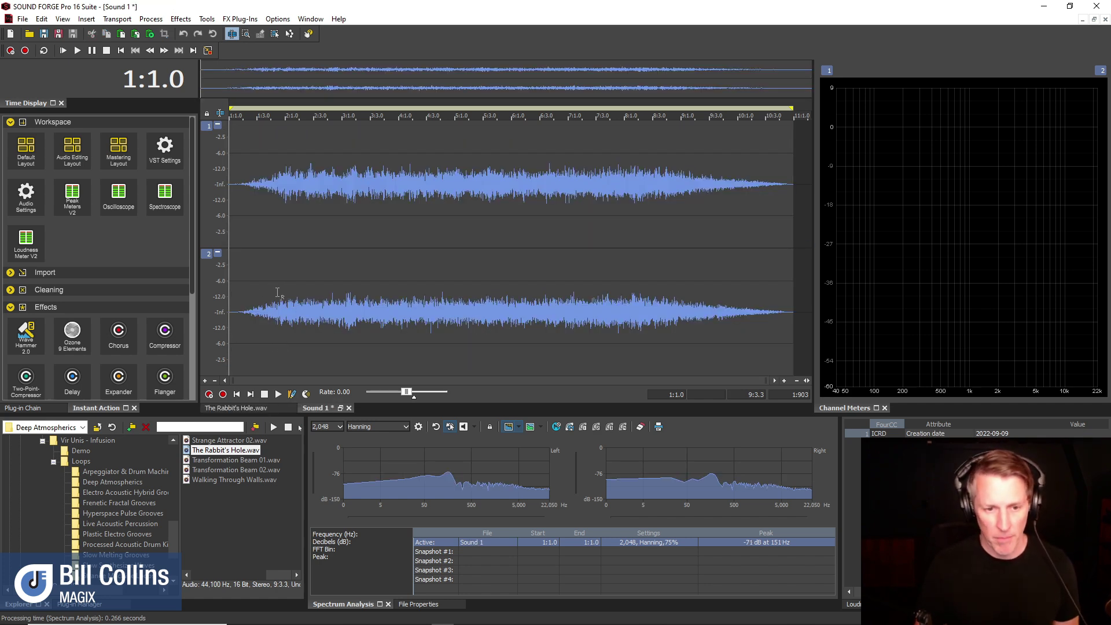
pyautogui.click(313, 408)
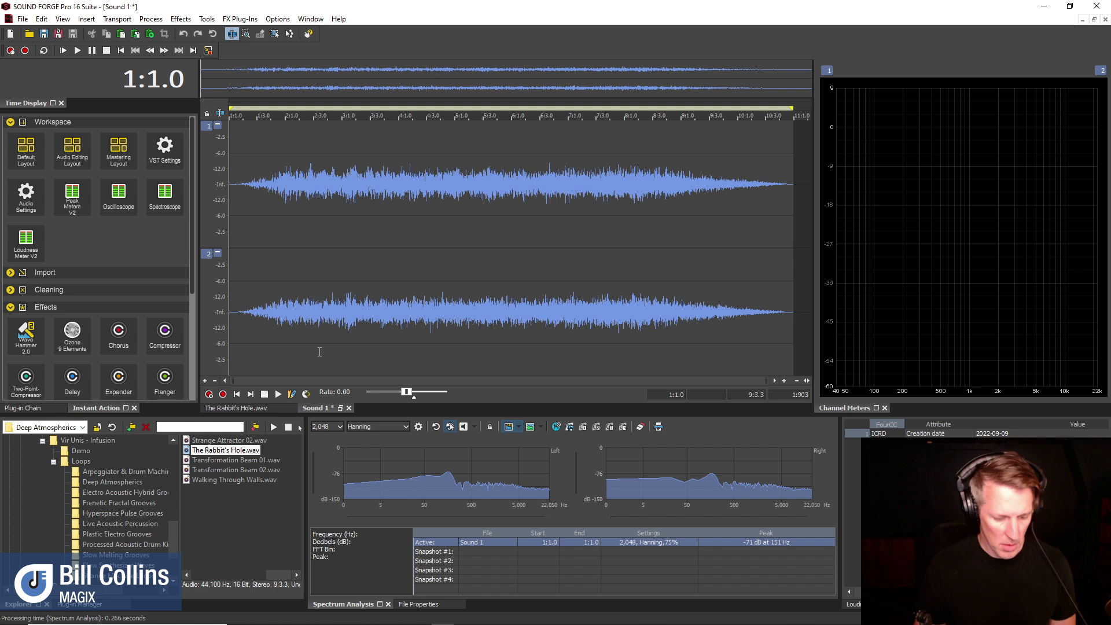
pyautogui.hotkey('ctrl', 'e')
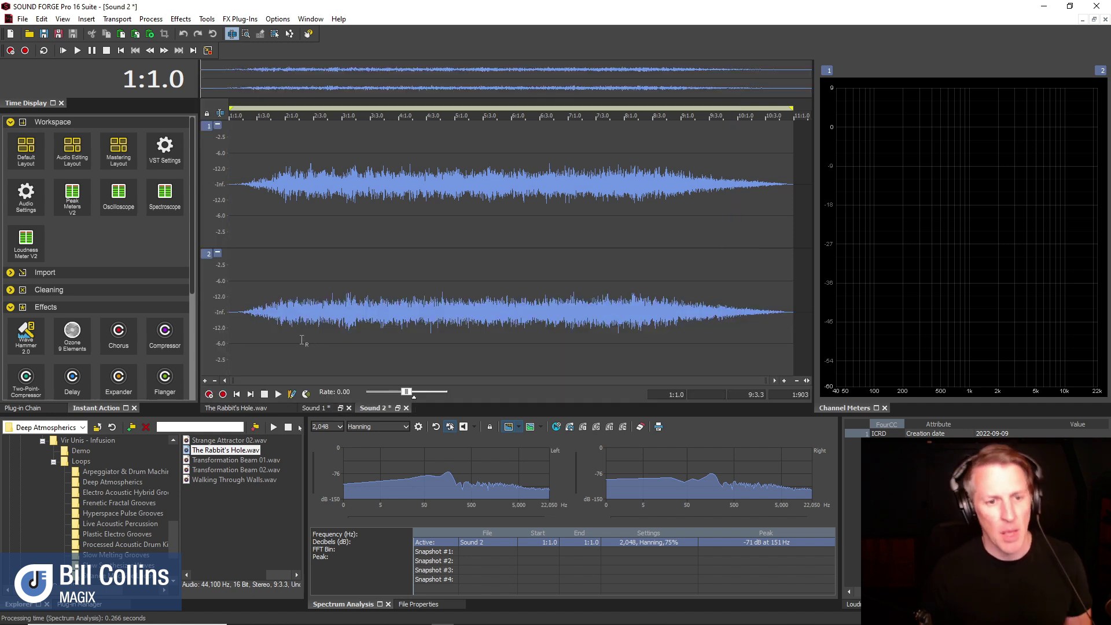
# Bring Sound 1 to the front and leave only the Effects group expanded among the instant actions.
pyautogui.click(316, 408)
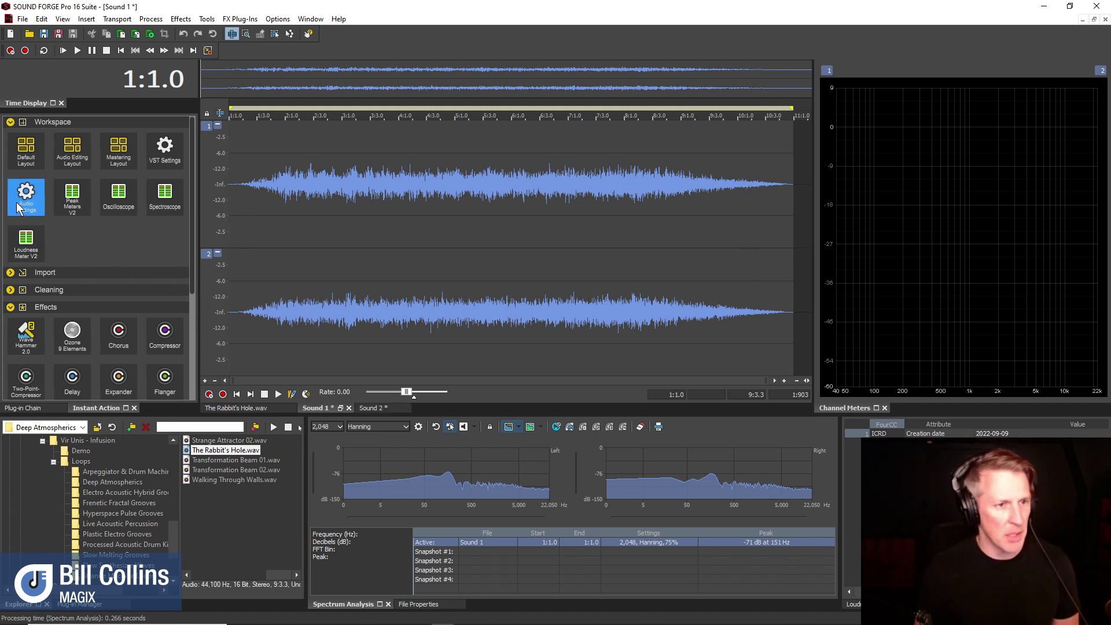
pyautogui.click(10, 122)
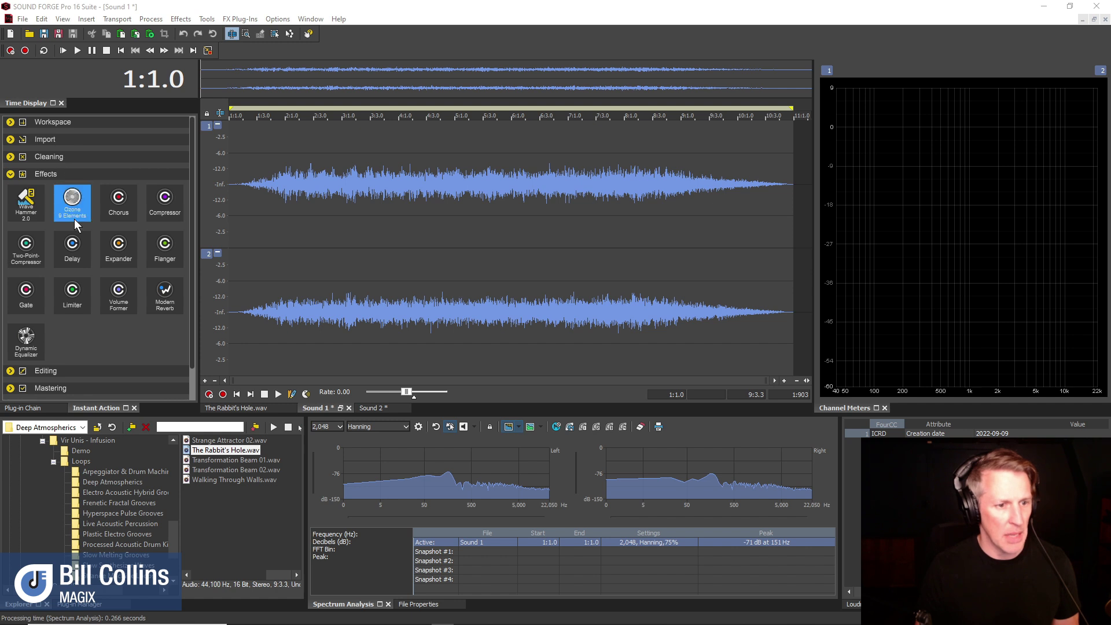
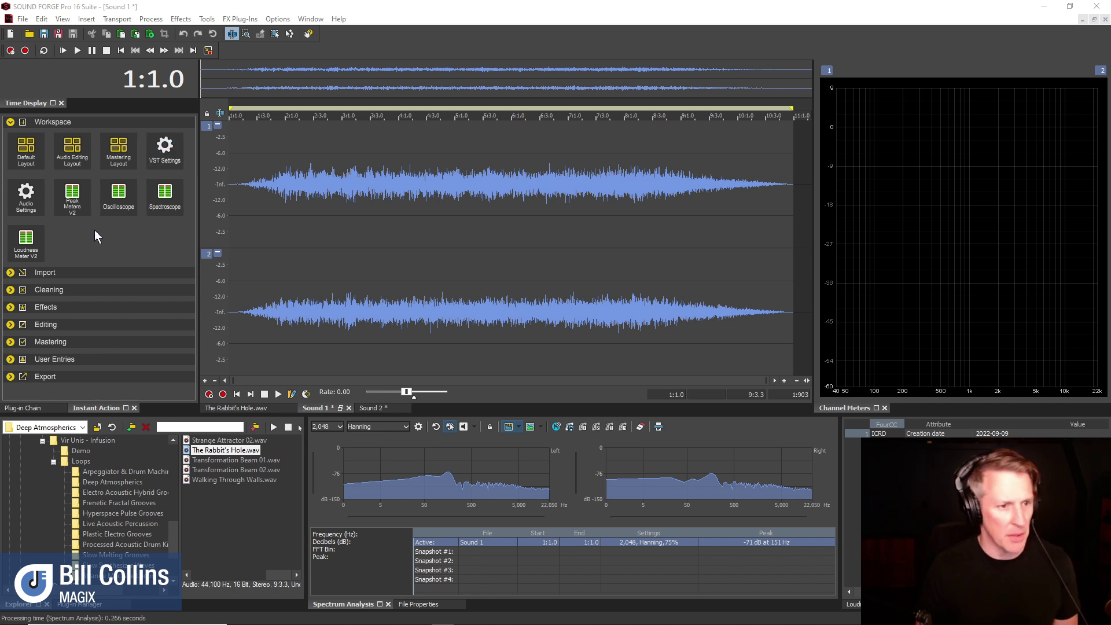
pyautogui.click(8, 122)
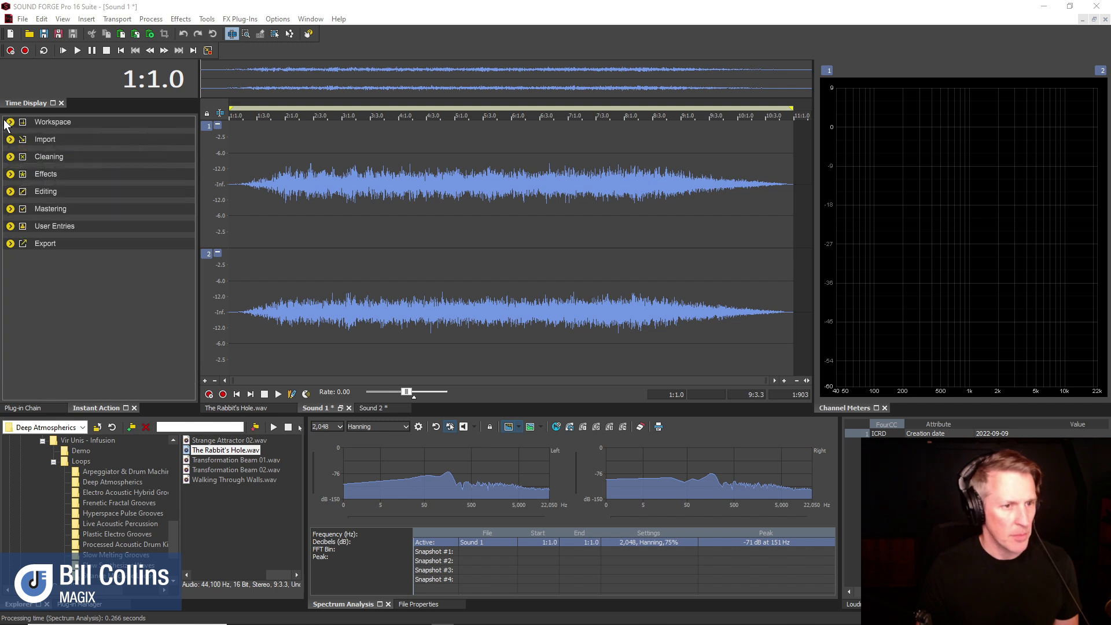
pyautogui.click(10, 174)
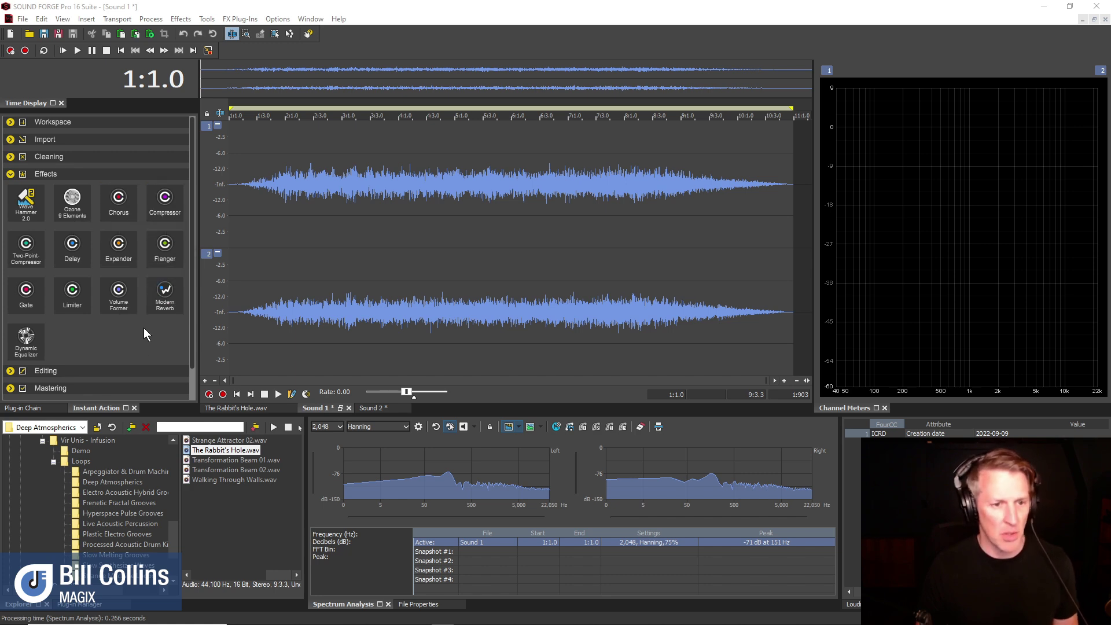
# Preview and apply Modern Reverb to Sound 1 with the Big Hall preset from the Halls category.
pyautogui.click(161, 300)
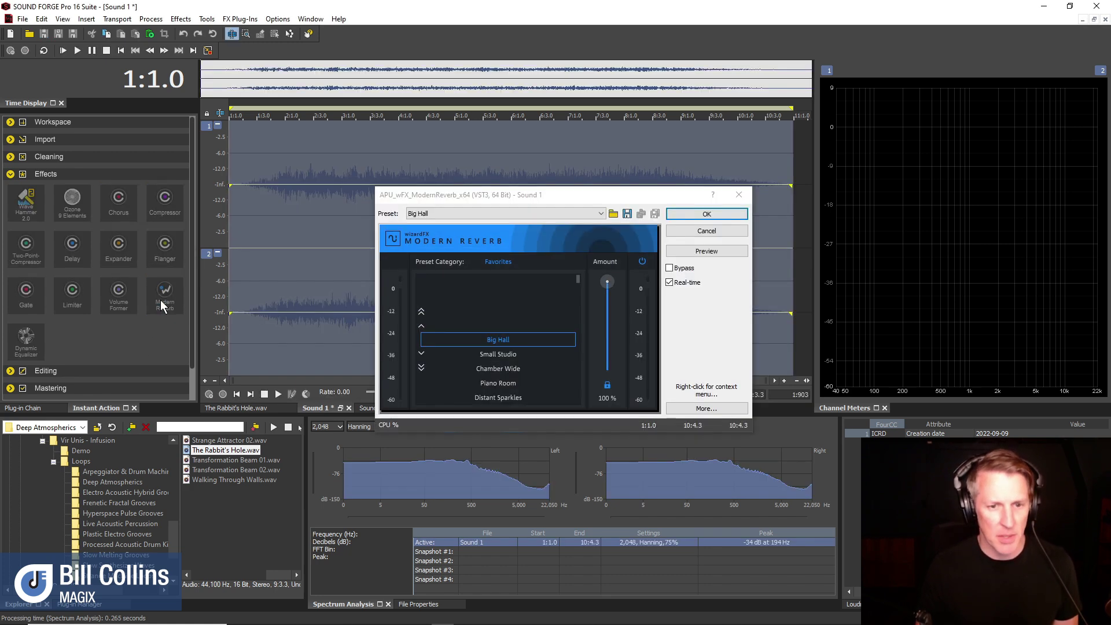
pyautogui.click(498, 354)
pyautogui.scroll(-3, 504, 370)
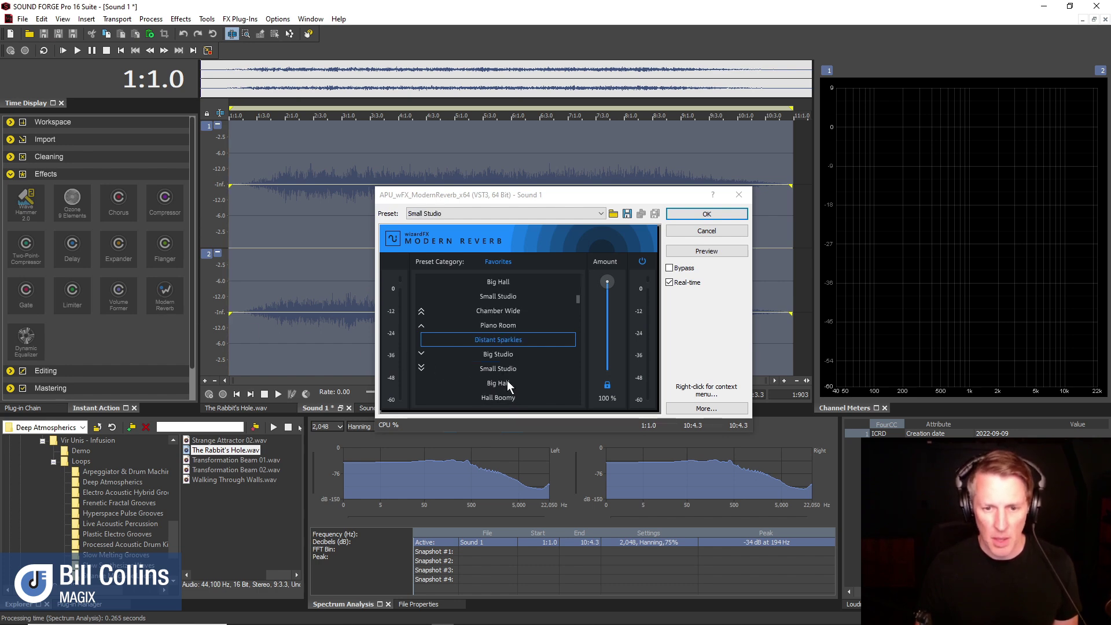
pyautogui.click(499, 383)
pyautogui.click(702, 253)
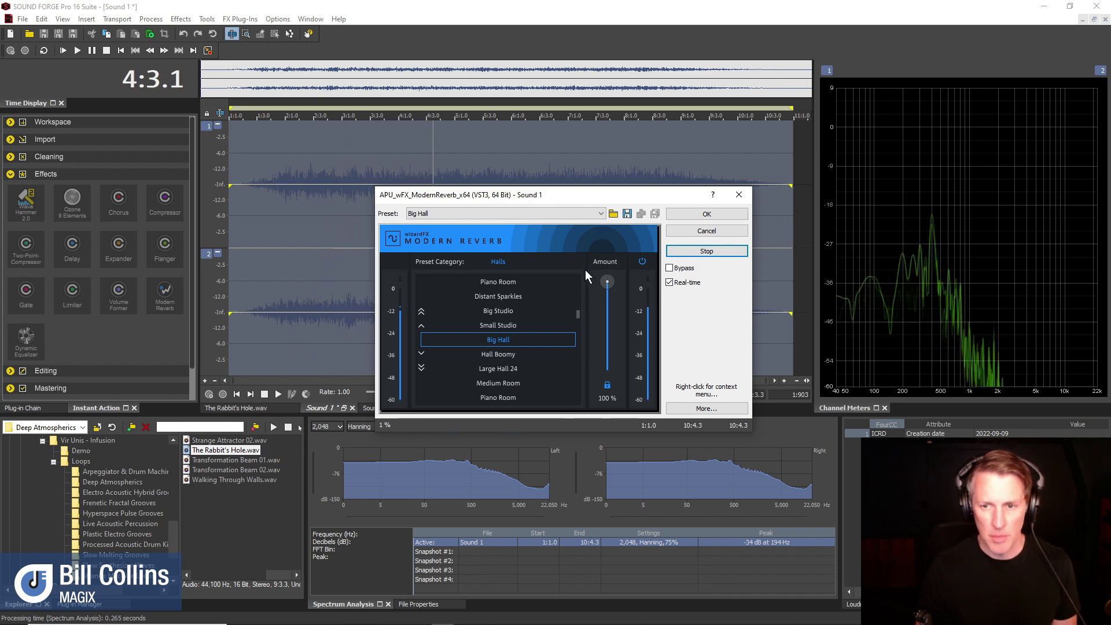
pyautogui.click(695, 255)
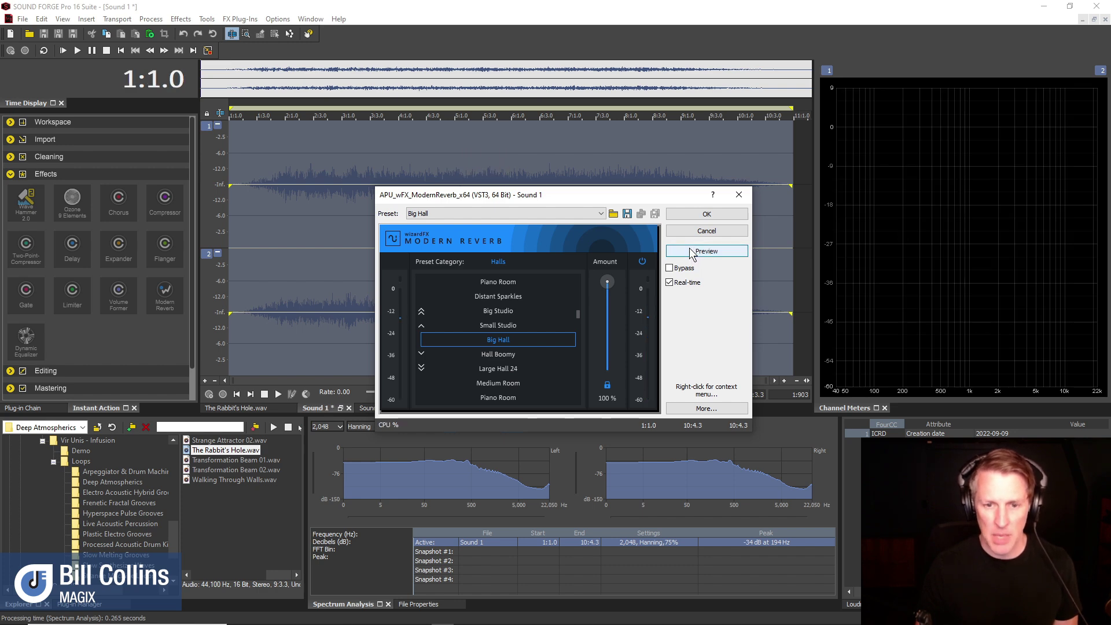
pyautogui.click(703, 214)
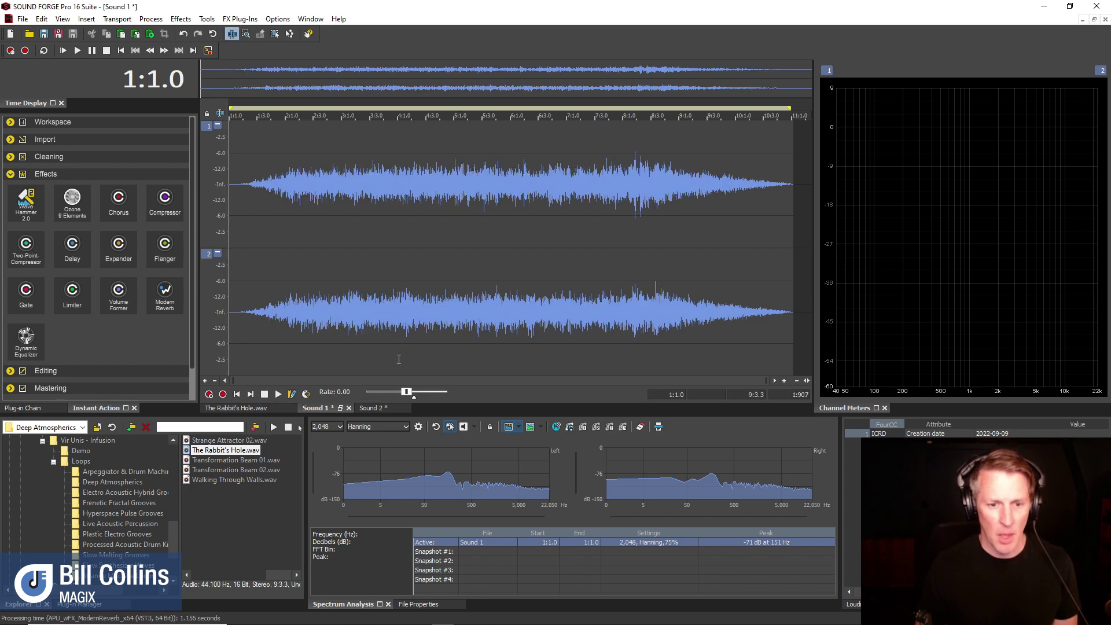
# Reverse the entire audio of Sound 2.
pyautogui.click(370, 407)
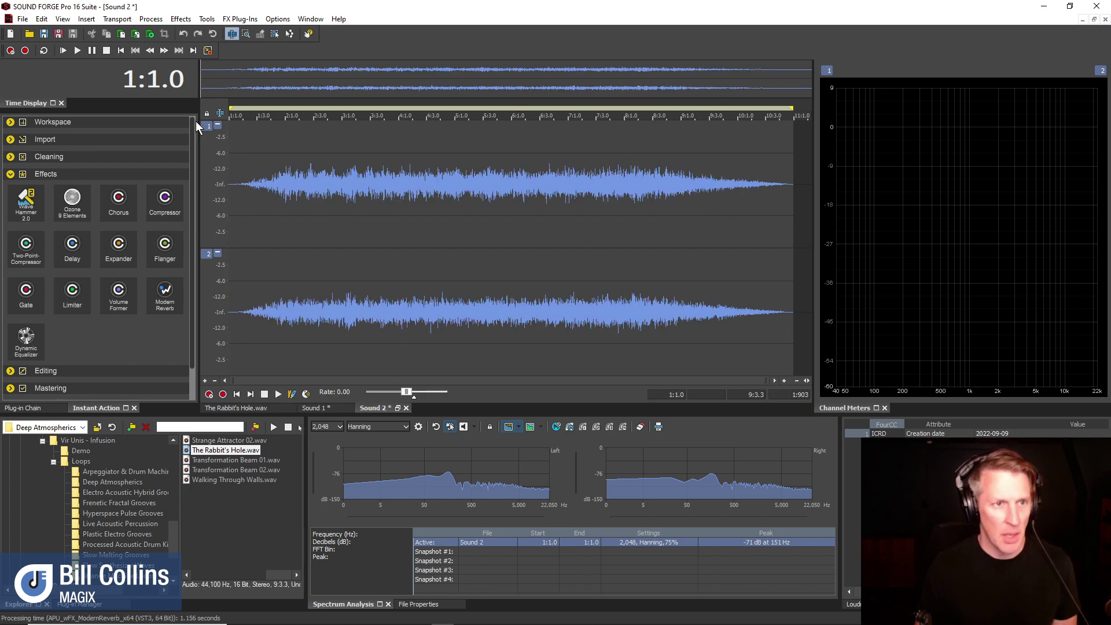
pyautogui.click(151, 19)
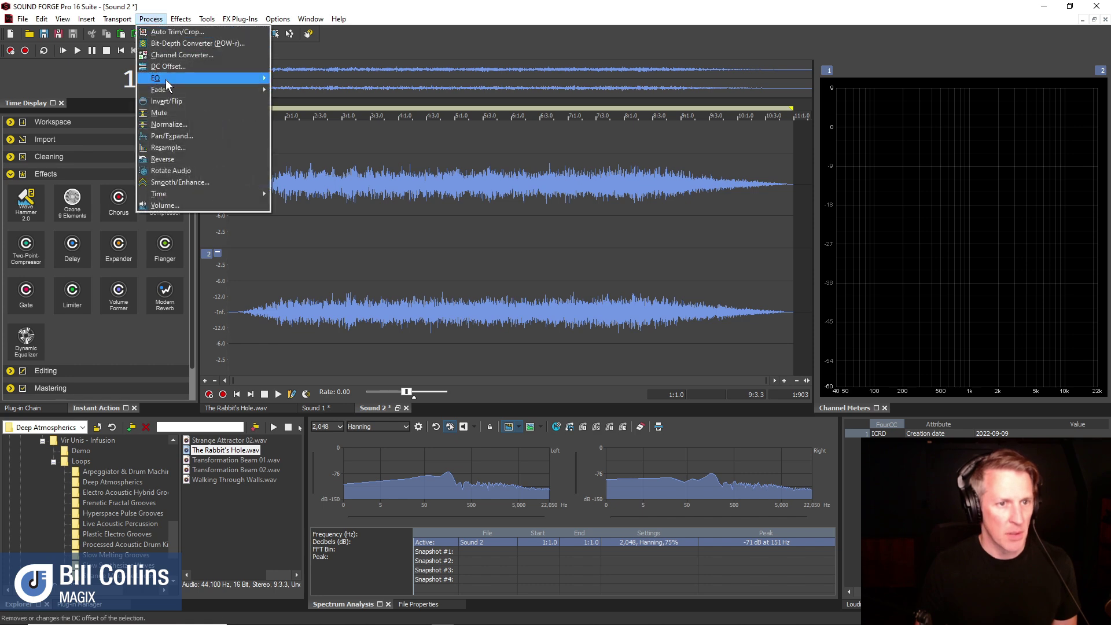
pyautogui.click(175, 157)
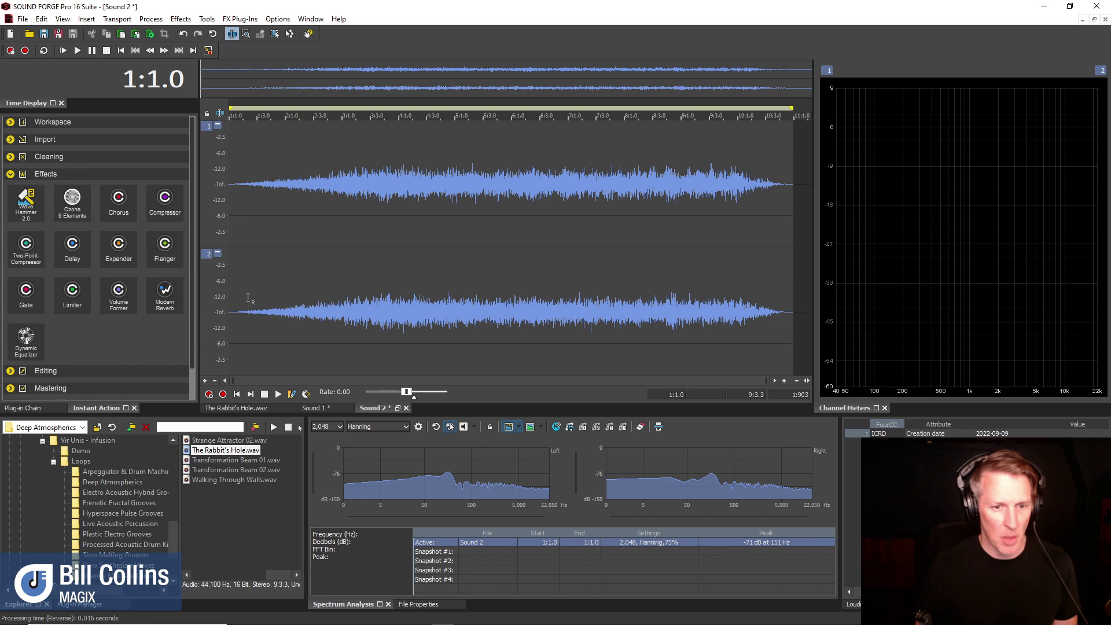
# Apply Modern Reverb to the reversed Sound 2 using the Large Hall 24 preset.
pyautogui.click(167, 289)
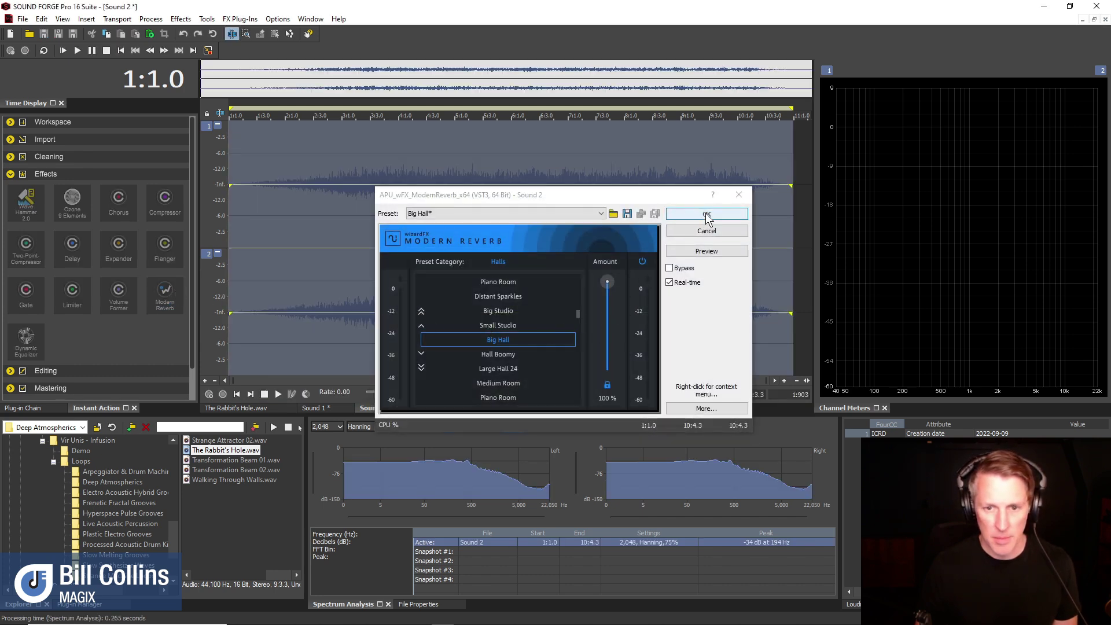
pyautogui.click(530, 369)
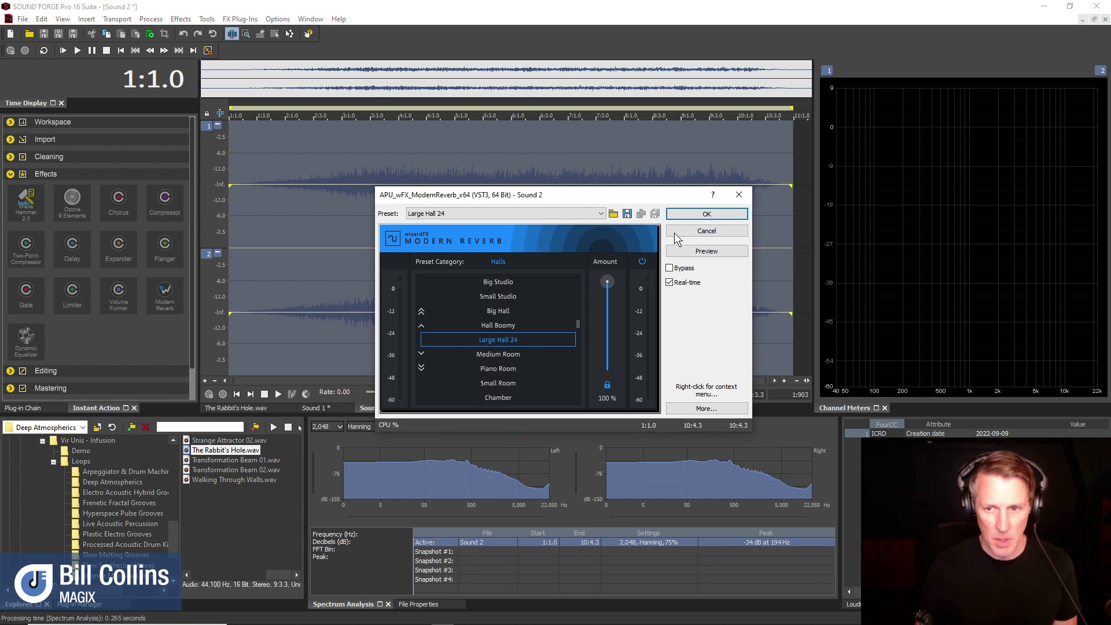
pyautogui.click(706, 213)
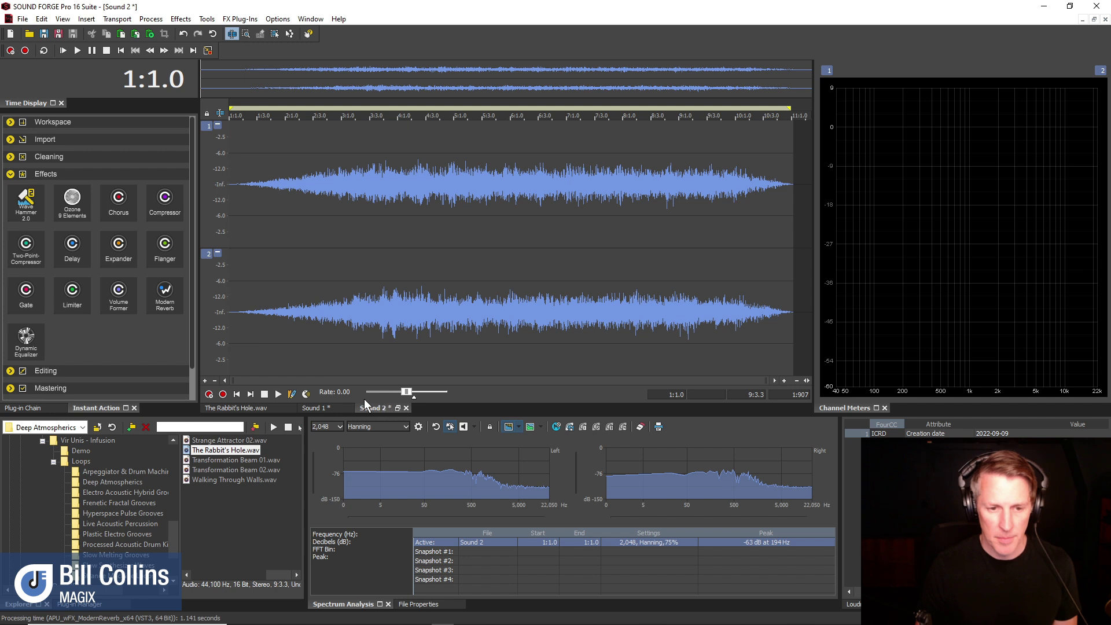
# Play part of the processed Sound 2, stop it, and compare its waveform with The Rabbit's Hole.wav and Sound 1.
pyautogui.click(277, 394)
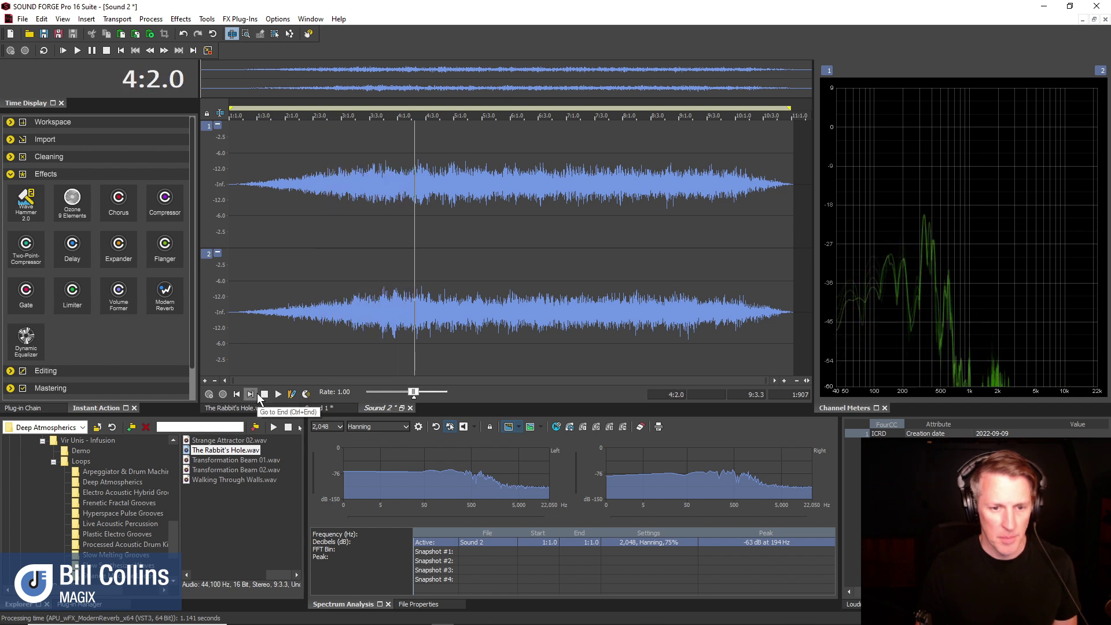
pyautogui.click(268, 393)
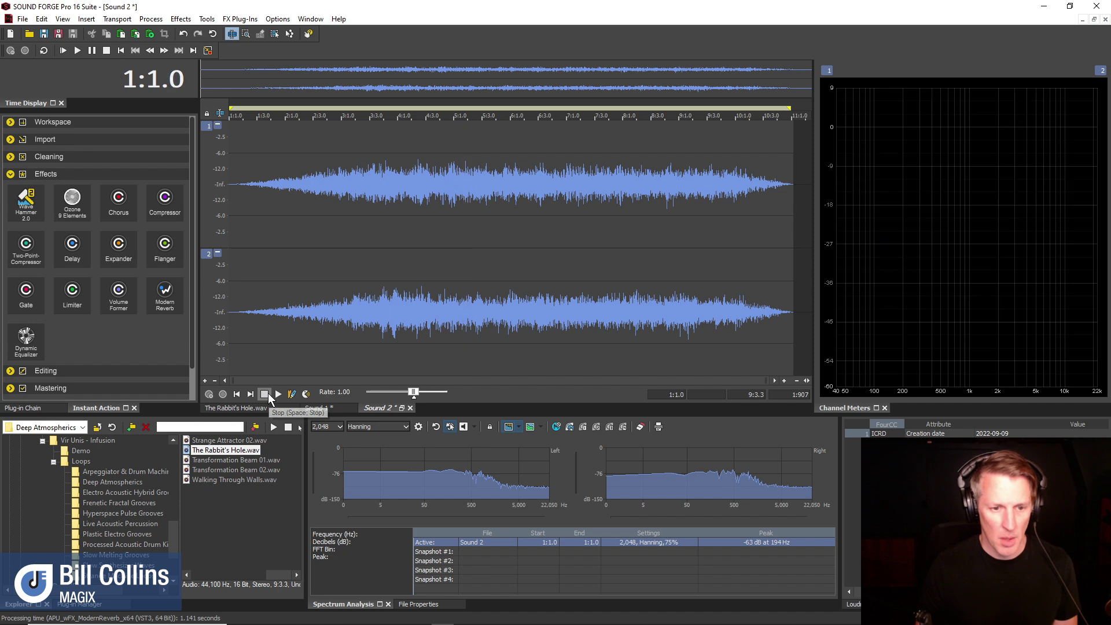
pyautogui.click(248, 405)
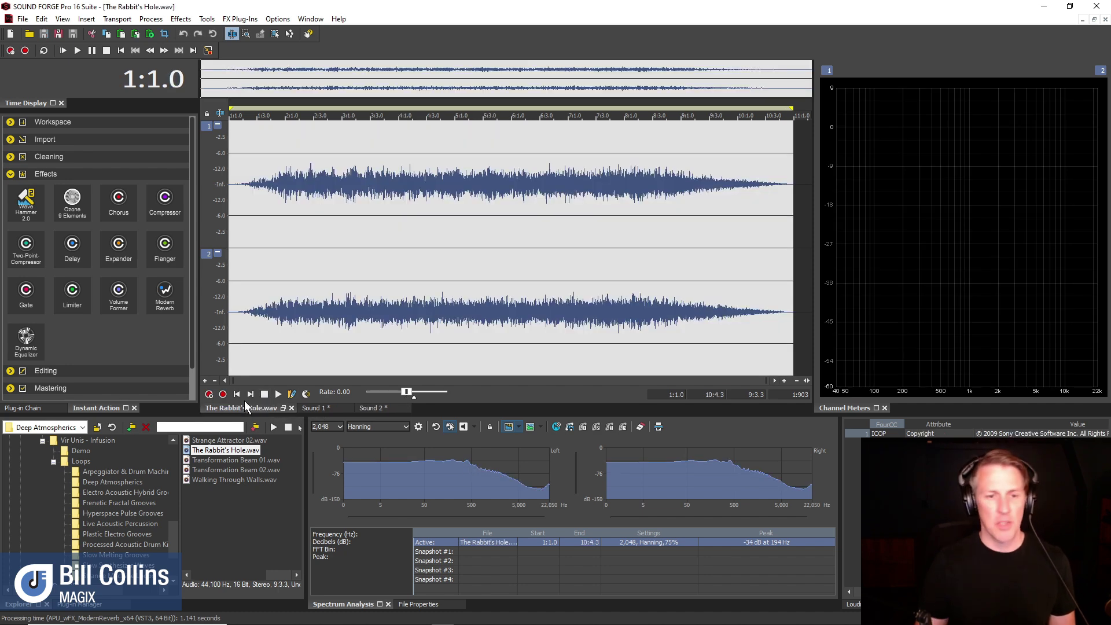
pyautogui.click(308, 408)
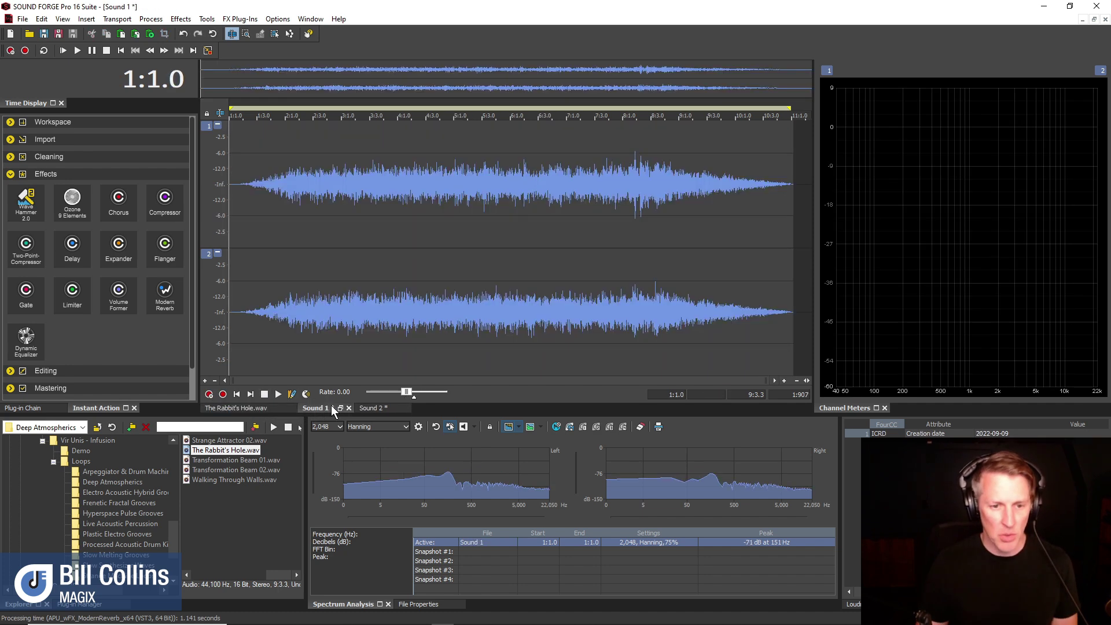
pyautogui.click(365, 407)
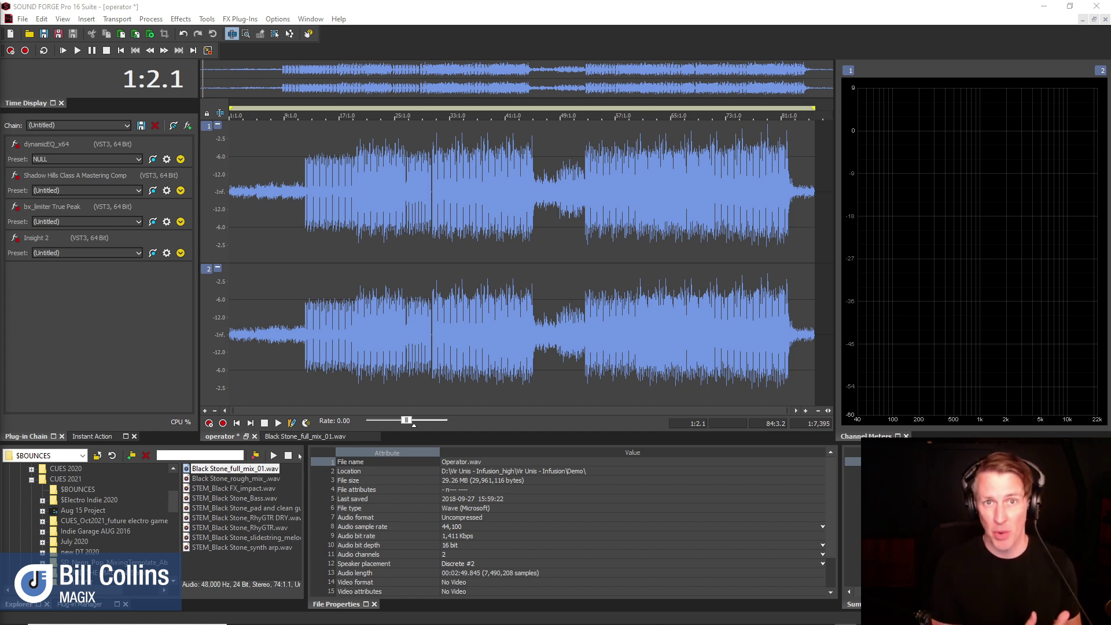
# Open the Batch Converter for Operator.wav and look through the effects available for batch processing.
pyautogui.click(207, 19)
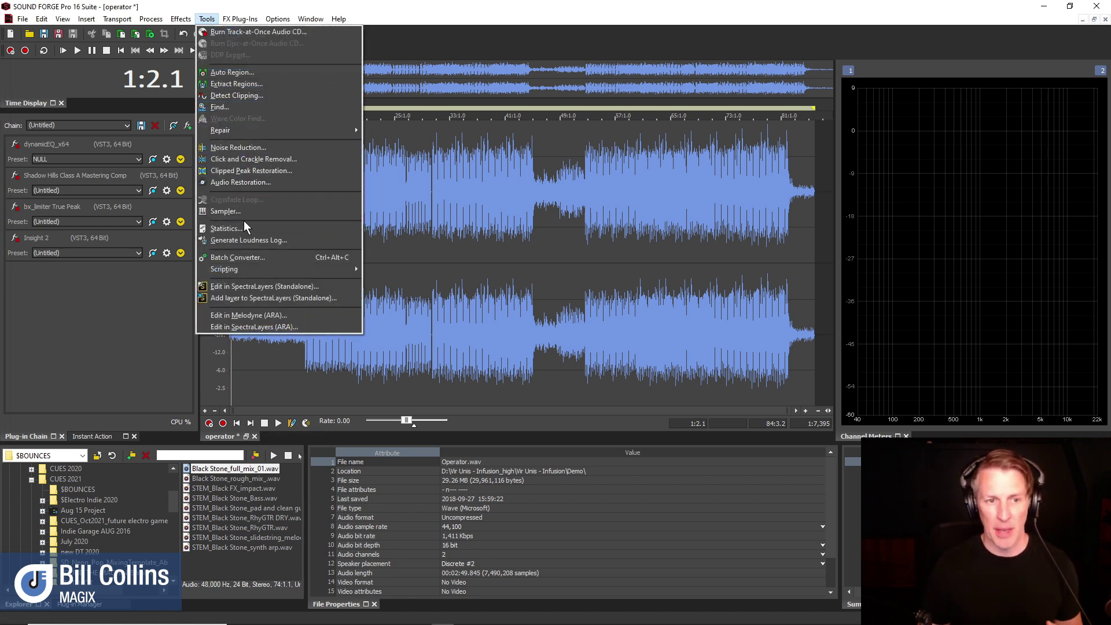
pyautogui.click(247, 258)
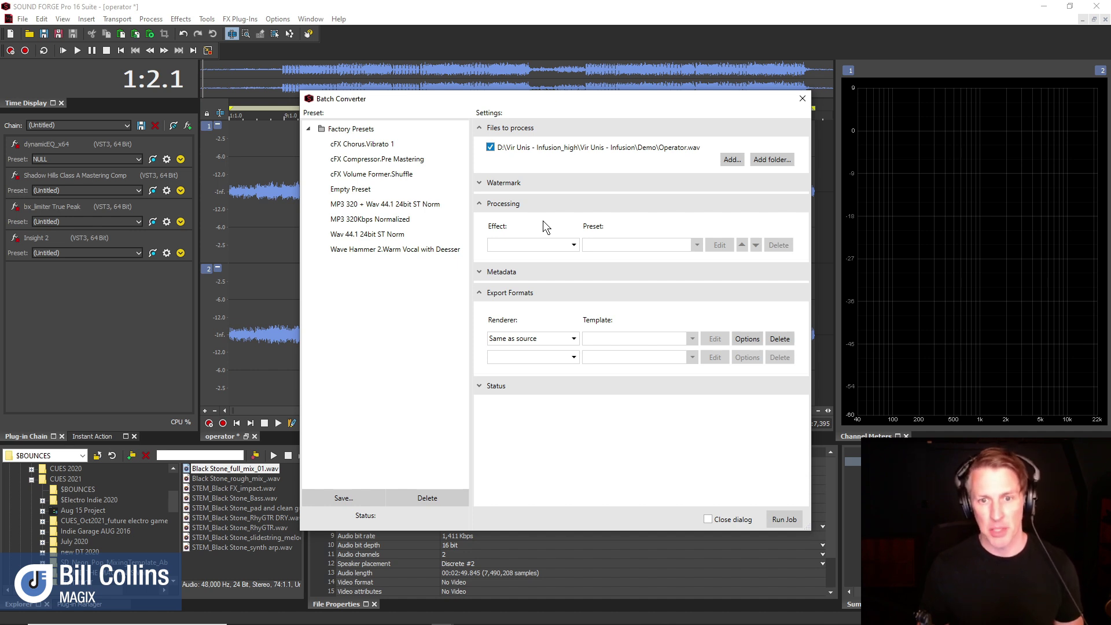
pyautogui.click(573, 246)
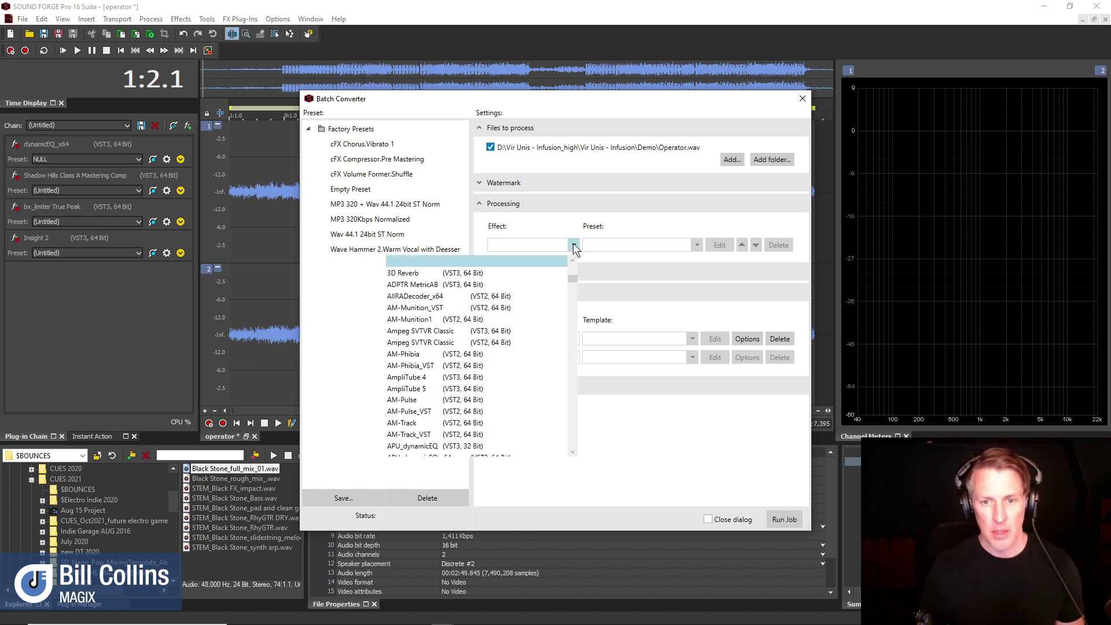
pyautogui.scroll(-8, 471, 382)
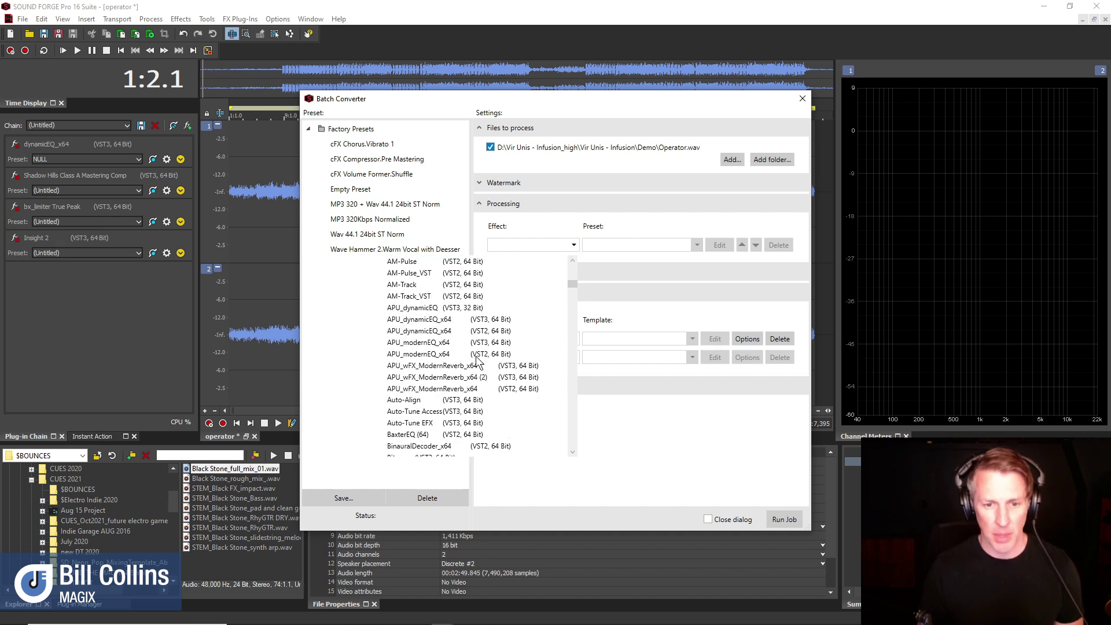
pyautogui.scroll(-12, 469, 388)
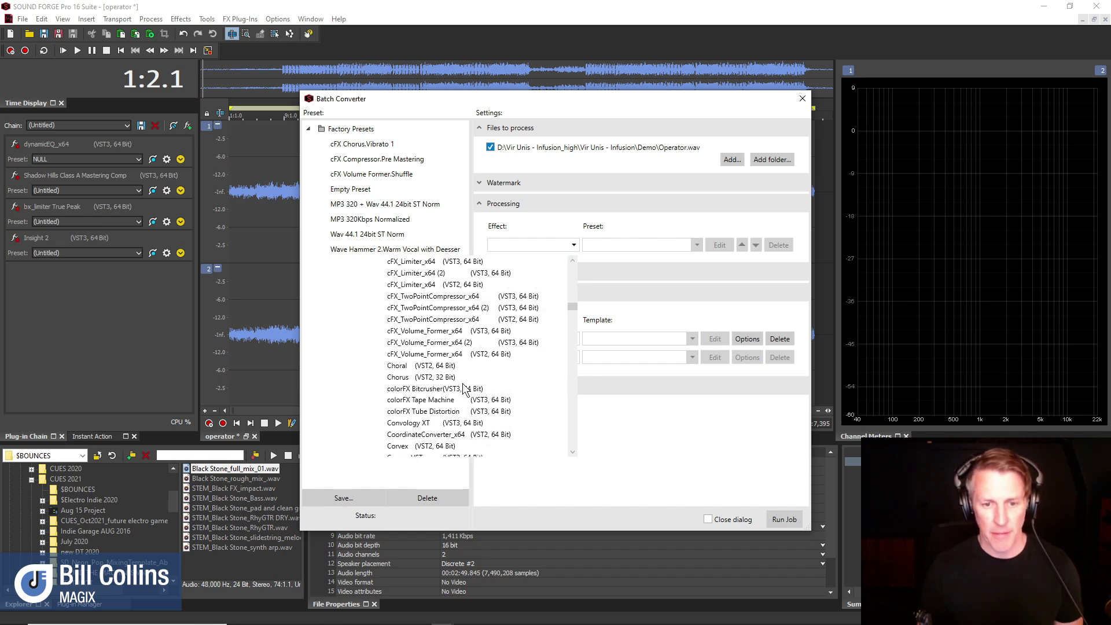
pyautogui.scroll(-10, 463, 388)
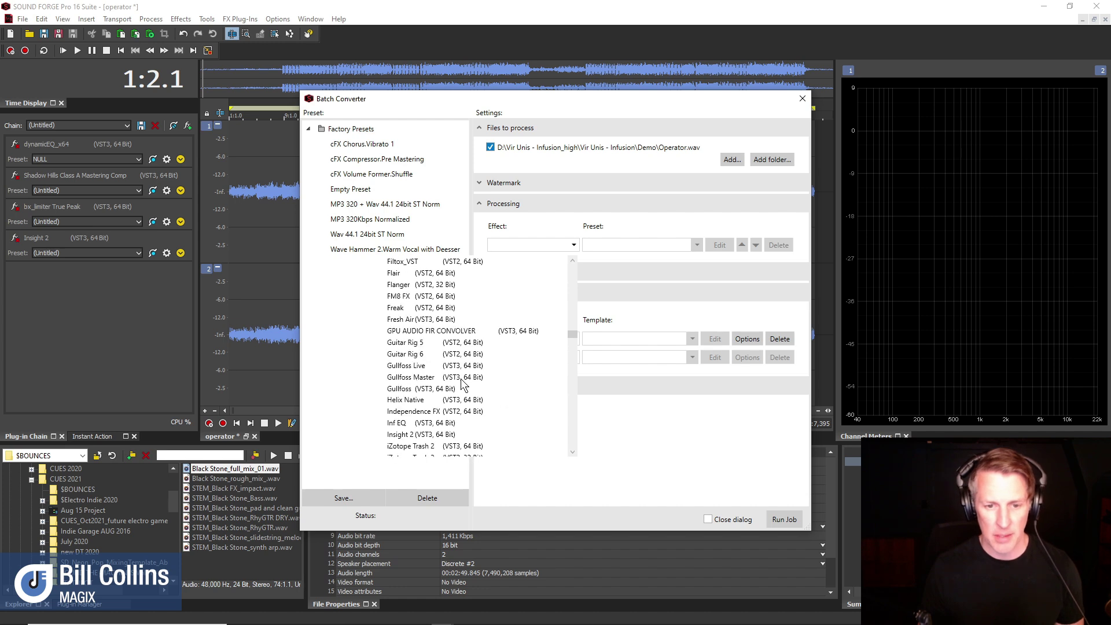
pyautogui.scroll(15, 463, 385)
pyautogui.scroll(15, 463, 382)
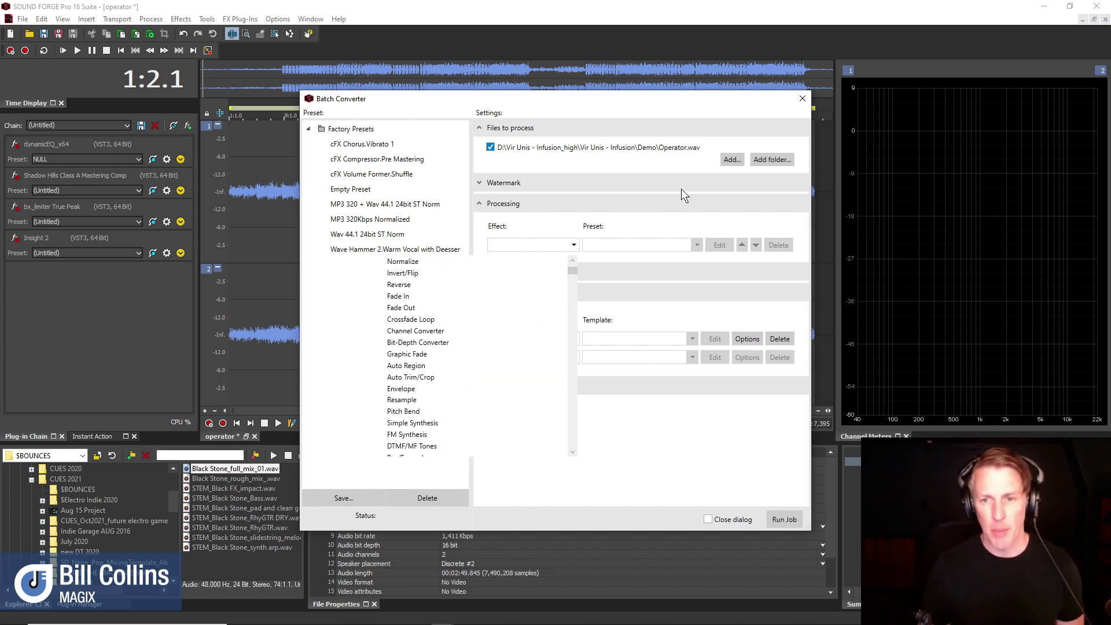
pyautogui.click(664, 207)
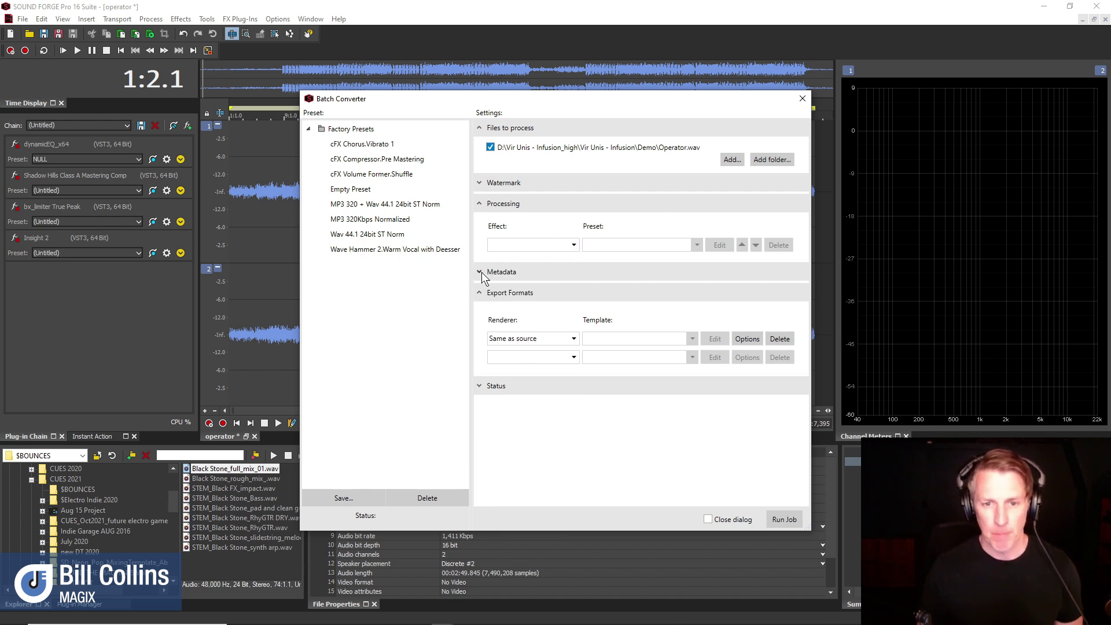
# Examine the metadata fields available for the batch job and collapse the Metadata section again.
pyautogui.click(480, 272)
pyautogui.scroll(-1, 507, 341)
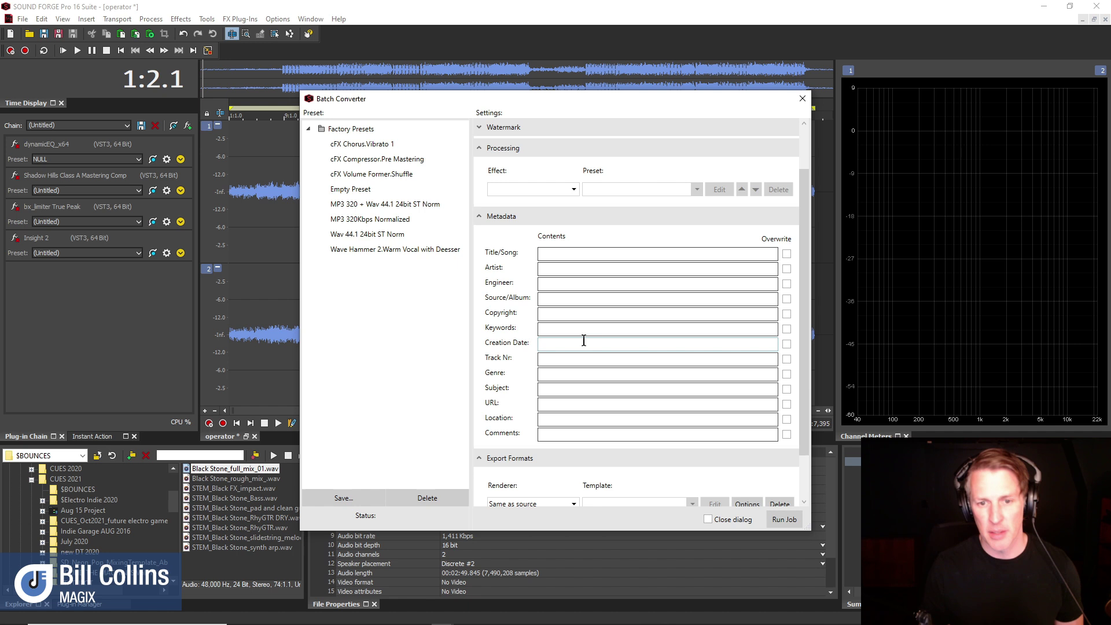
pyautogui.click(478, 216)
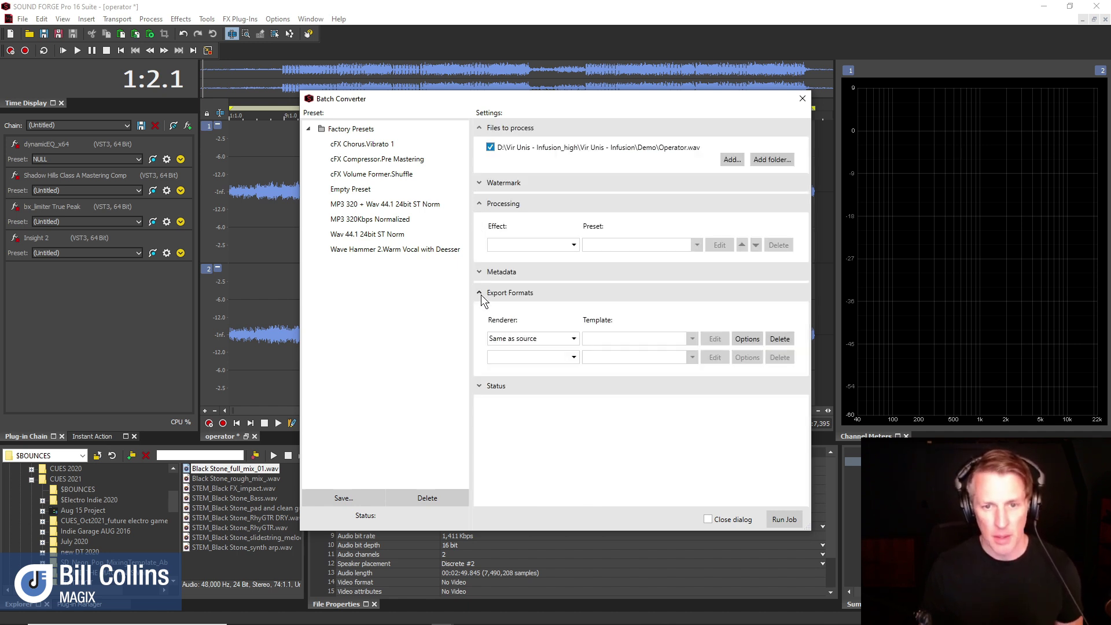
# View the renderers offered for batch export and close the Batch Converter without saving the batch job.
pyautogui.click(574, 339)
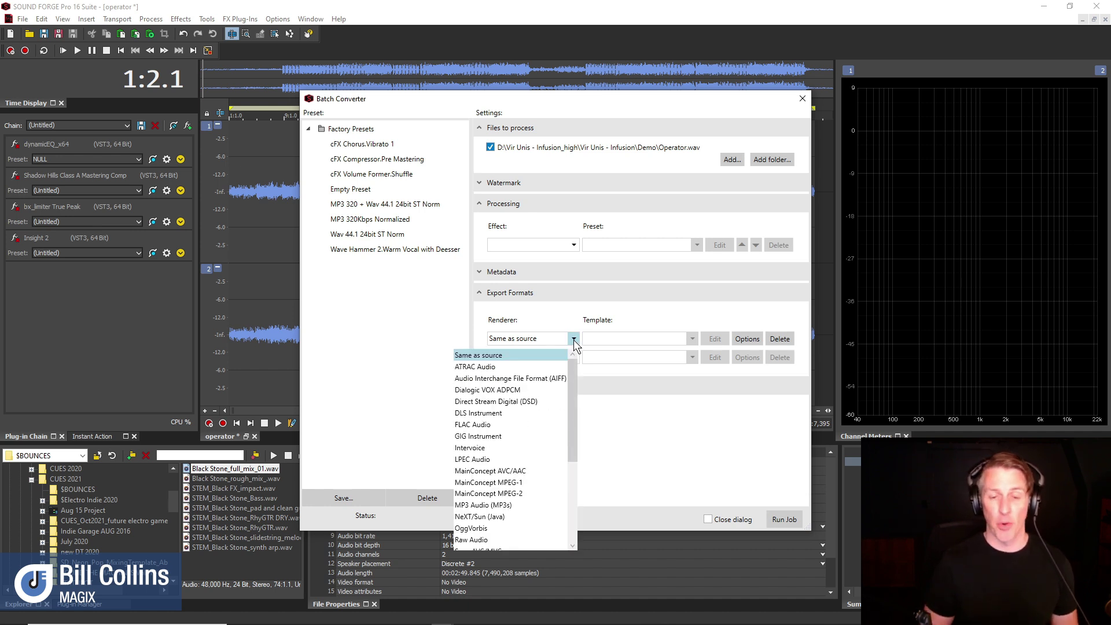
pyautogui.click(648, 431)
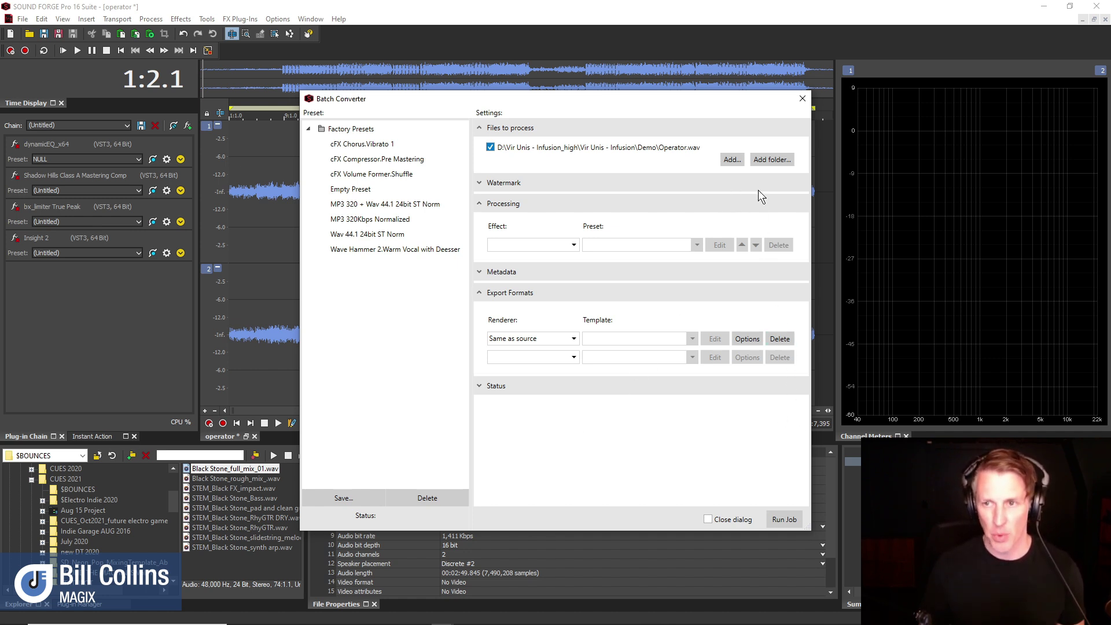
pyautogui.click(801, 100)
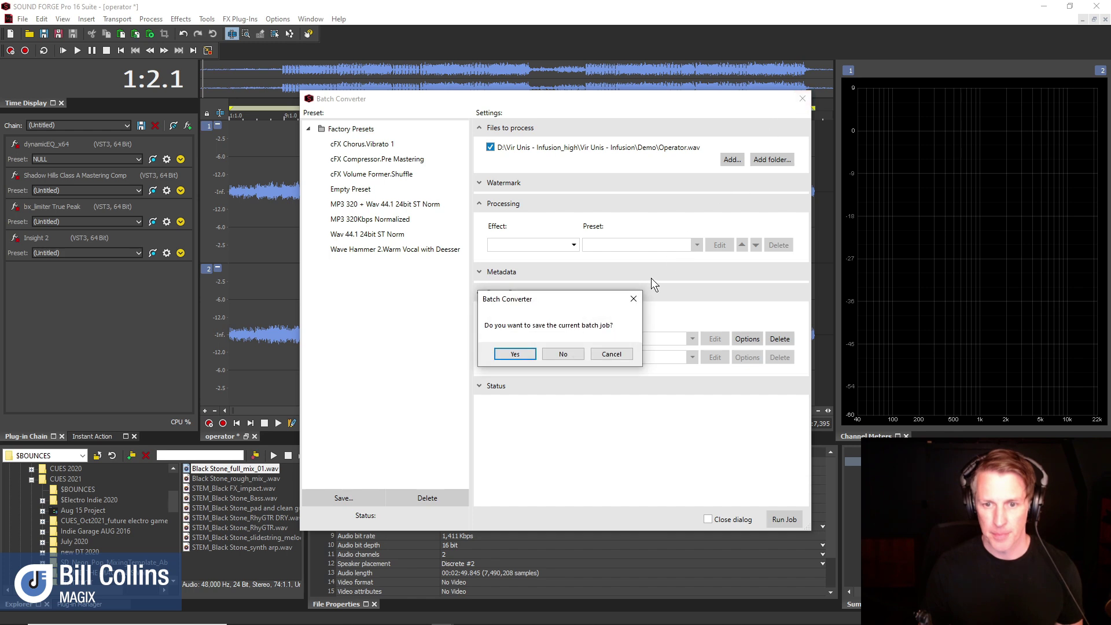
pyautogui.click(574, 354)
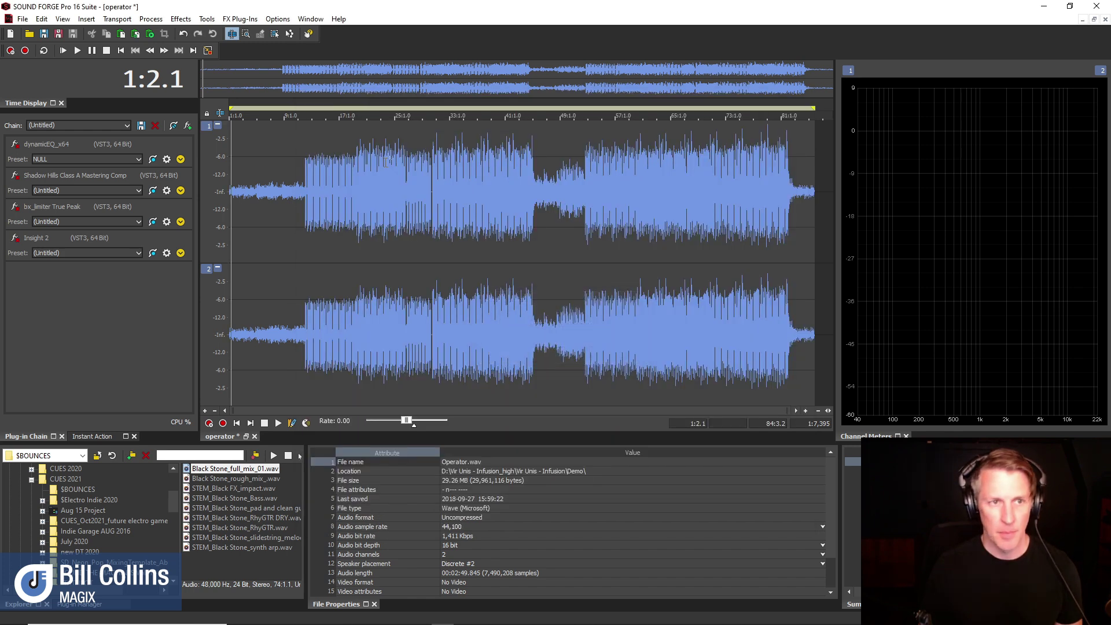
# View the options for sending Operator.wav to SpectraLayers or Melodyne for editing.
pyautogui.click(207, 20)
pyautogui.moveTo(294, 270)
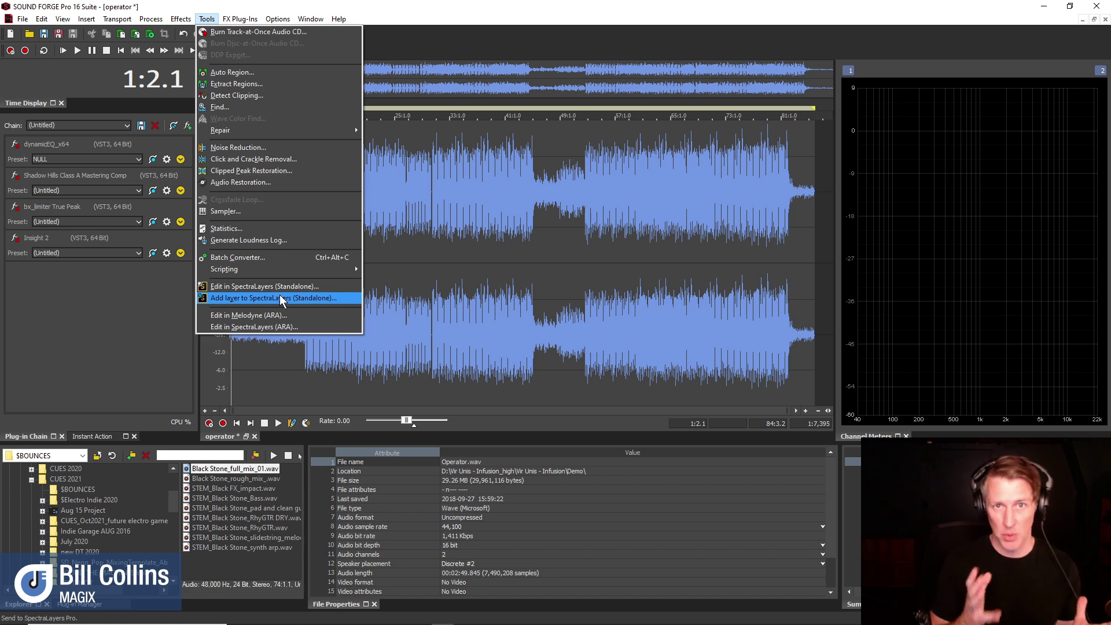
pyautogui.click(282, 298)
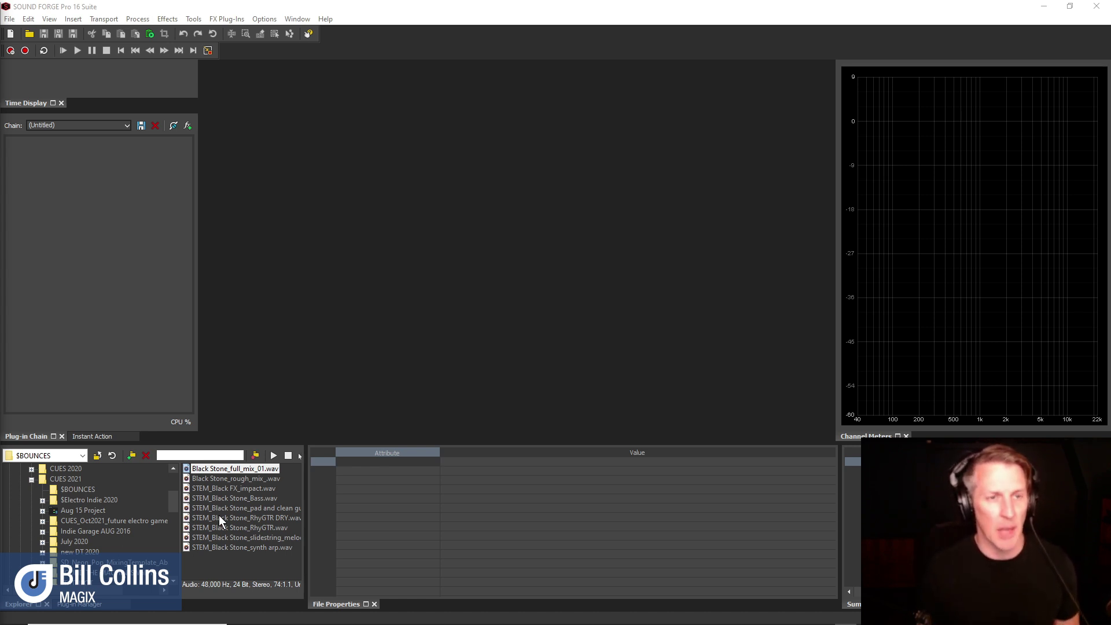
# Open the Remote Record window and place it just above the text of the Google Docs document.
pyautogui.click(207, 51)
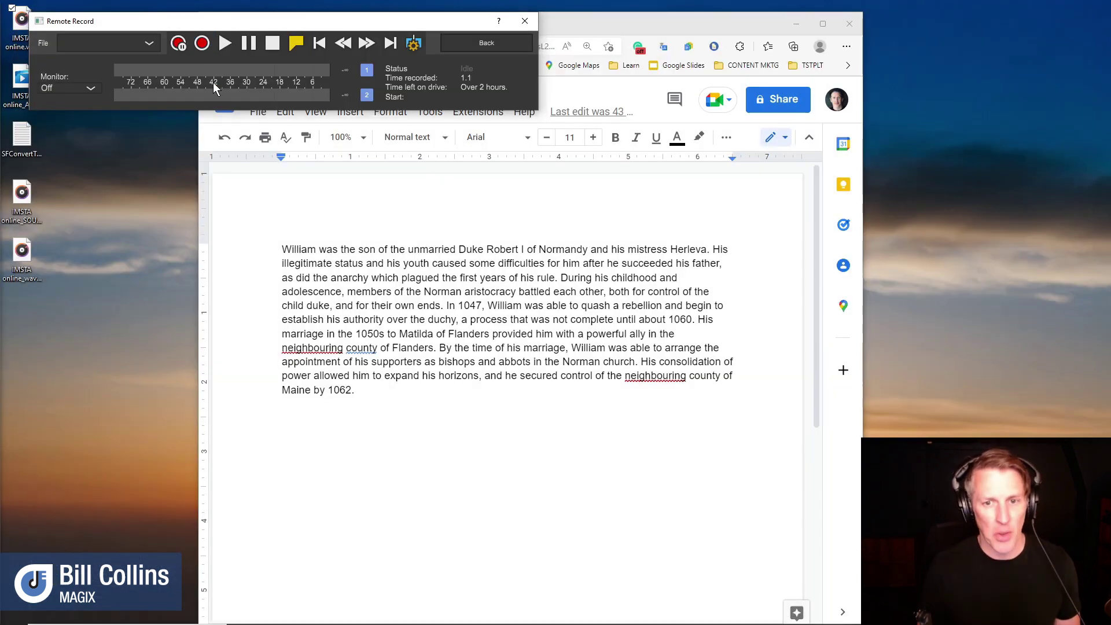
pyautogui.moveTo(250, 23); pyautogui.dragTo(454, 120)
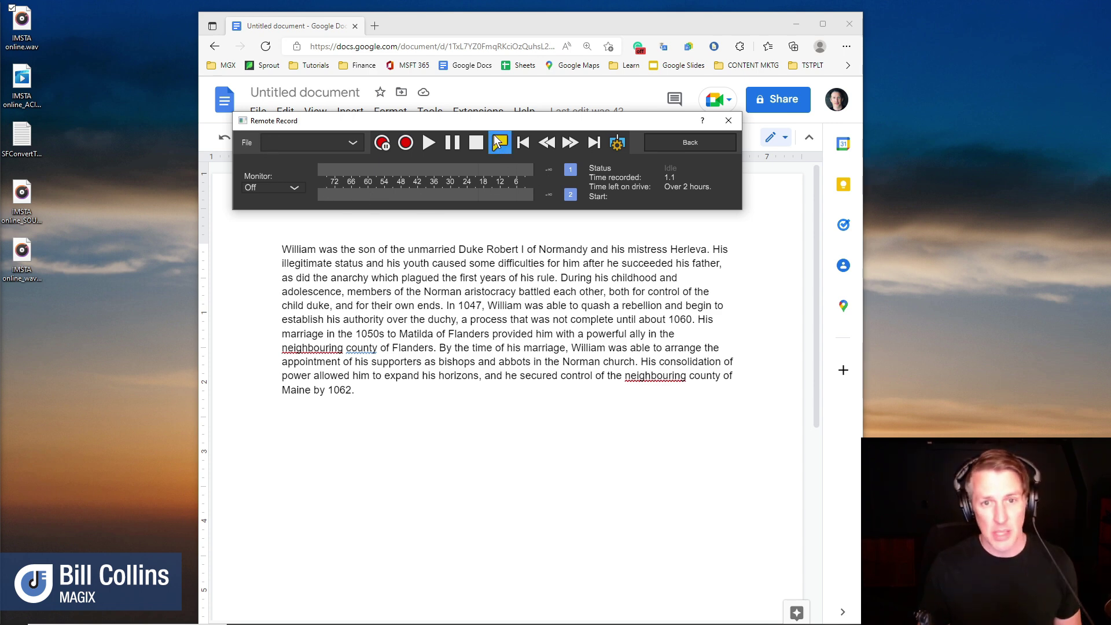
pyautogui.moveTo(494, 121); pyautogui.dragTo(502, 113)
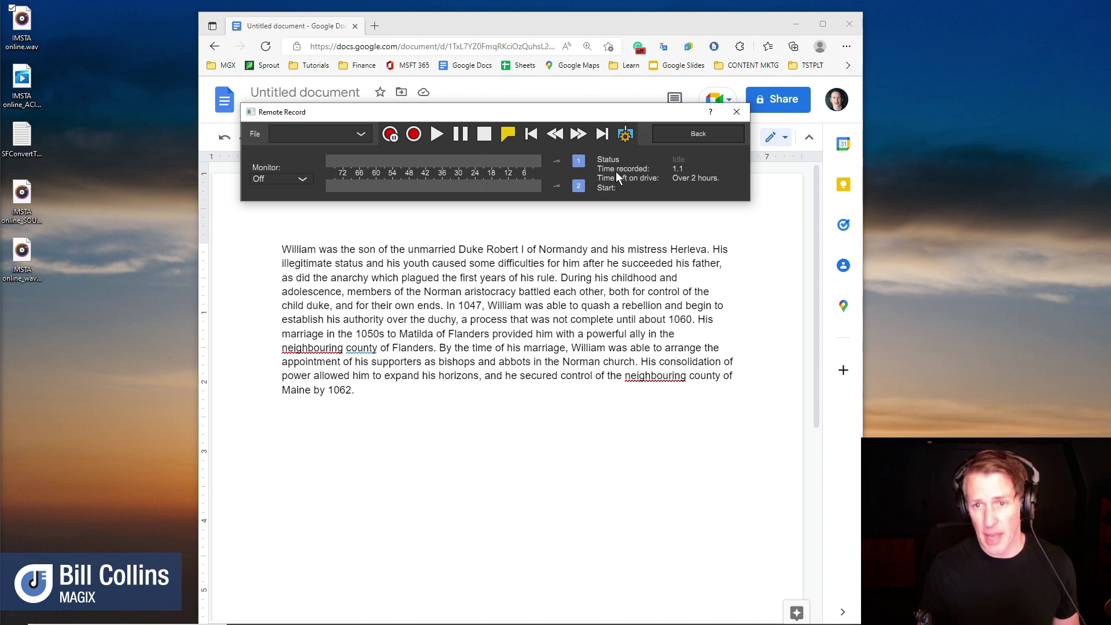
# Record a new stereo take with one marker dropped during recording, stop it, and return to the main editor with Remote Record closed.
pyautogui.click(415, 134)
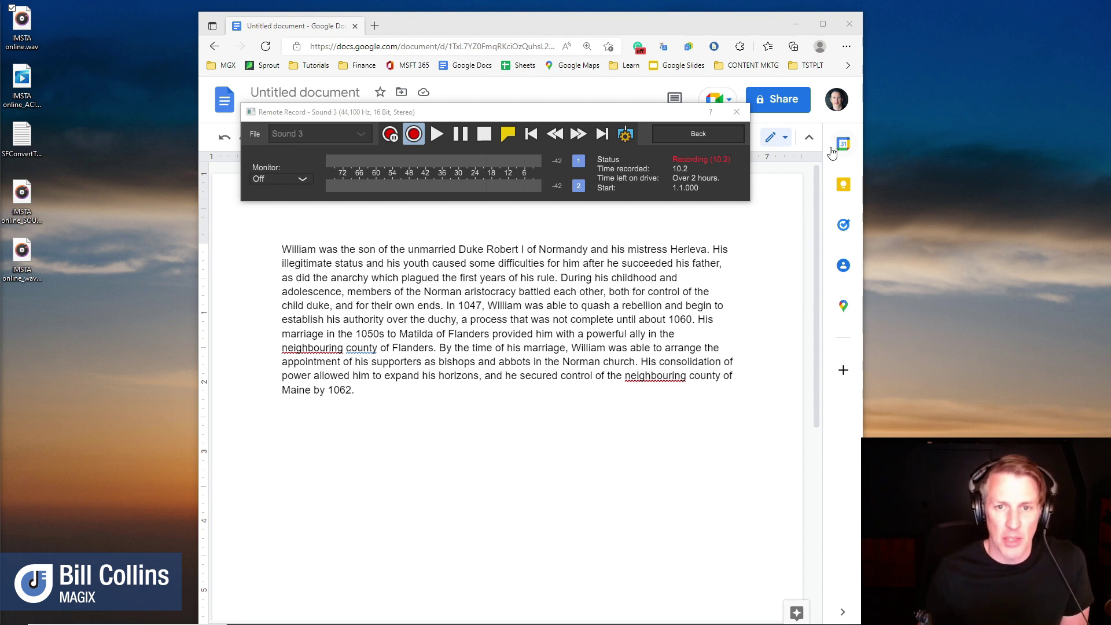
pyautogui.click(508, 134)
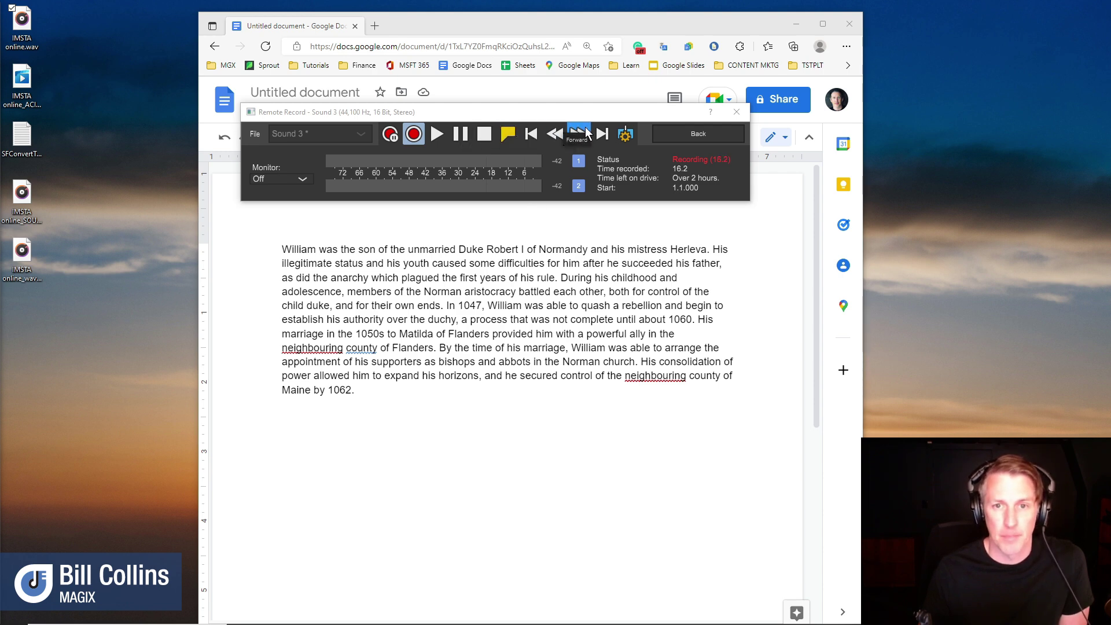
pyautogui.click(486, 136)
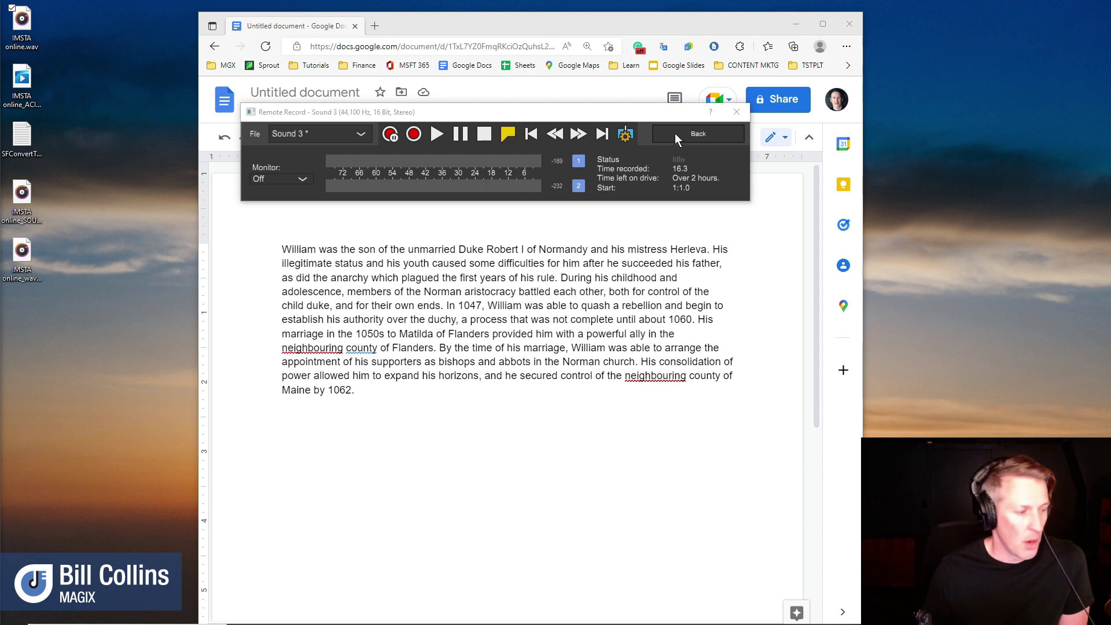
pyautogui.click(675, 133)
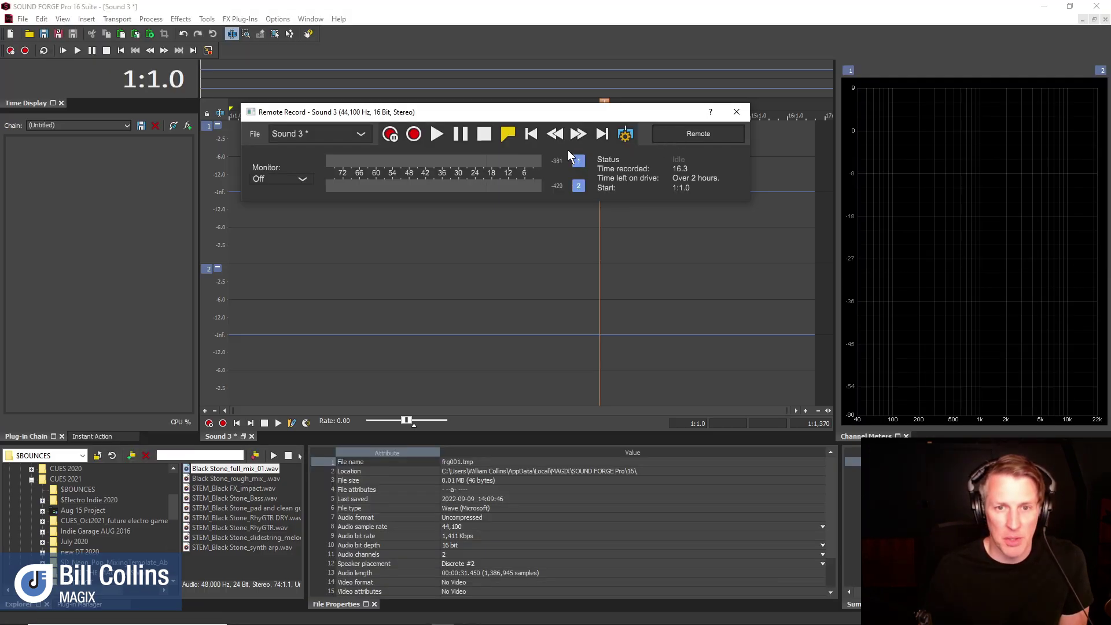
pyautogui.click(737, 112)
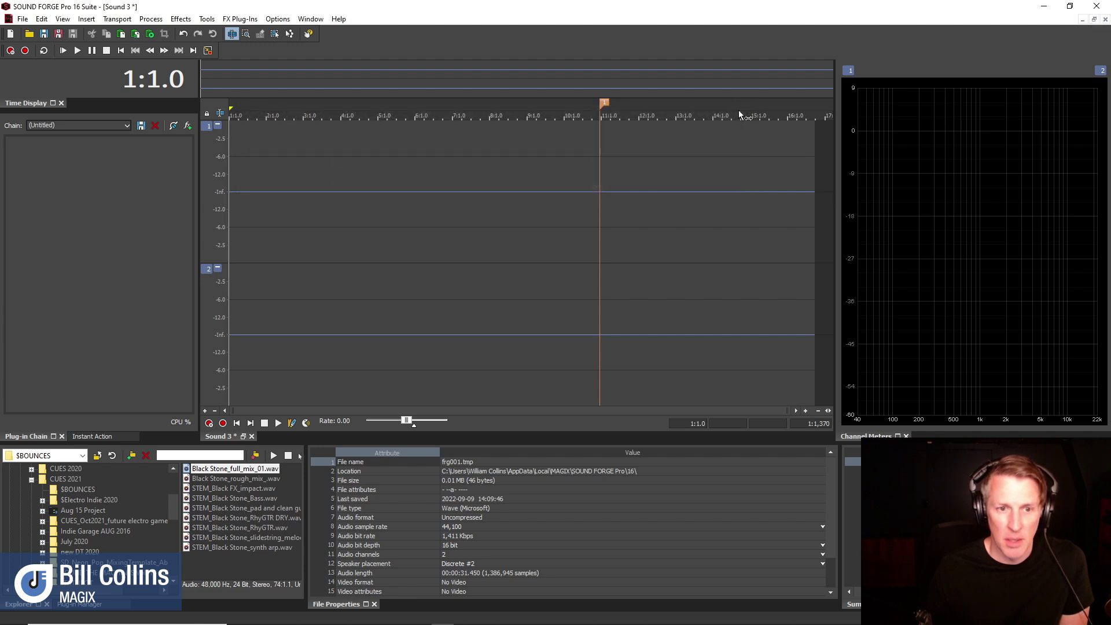